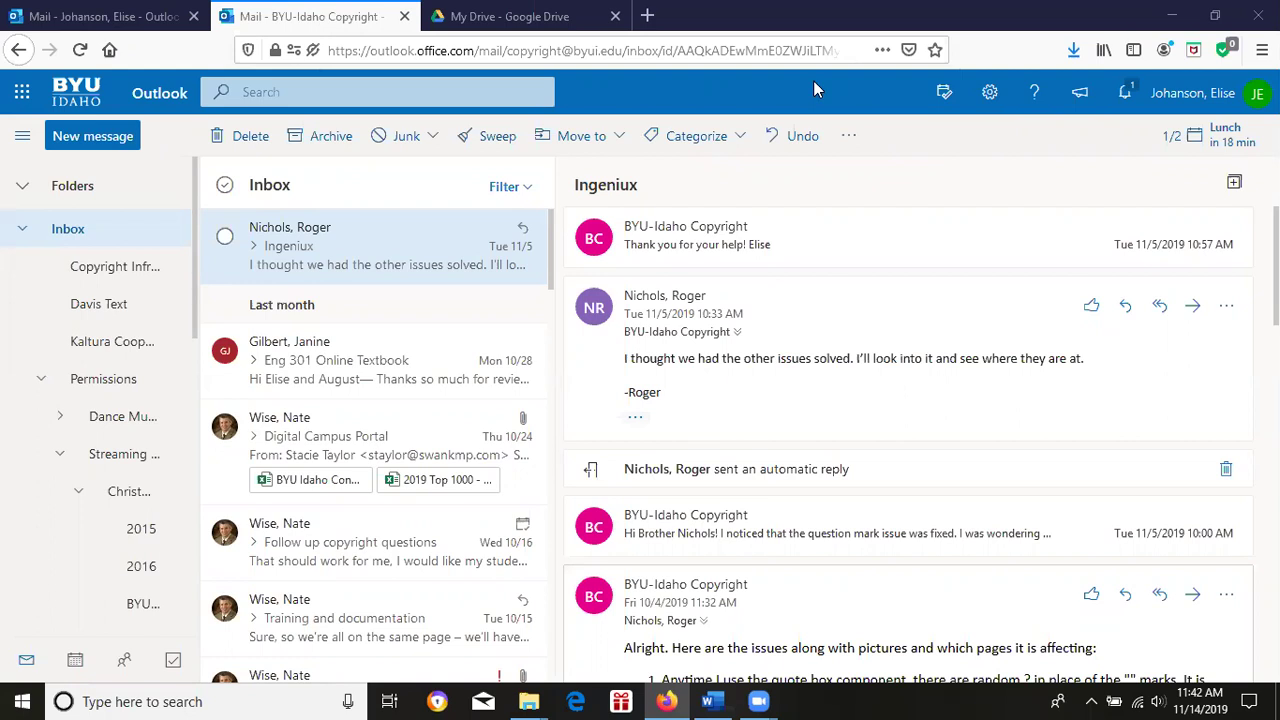
click(1095, 153)
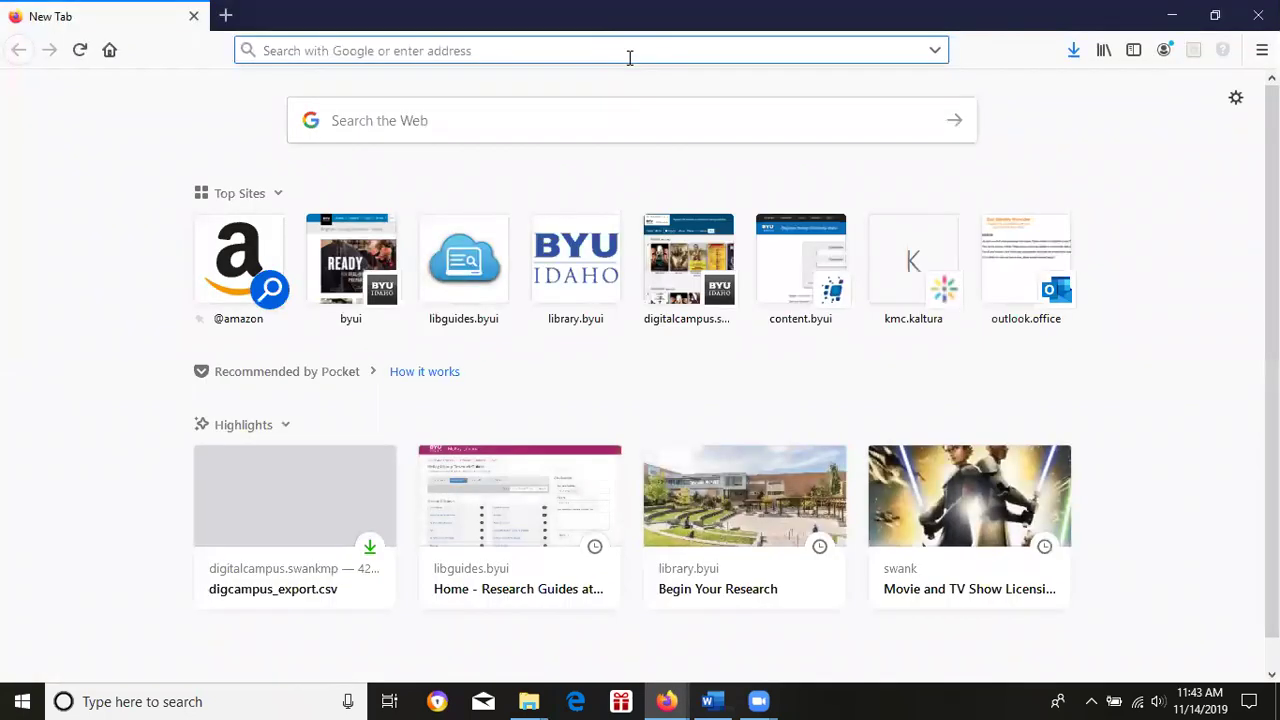
text(copyring)
key(BackSpace)
key(BackSpace)
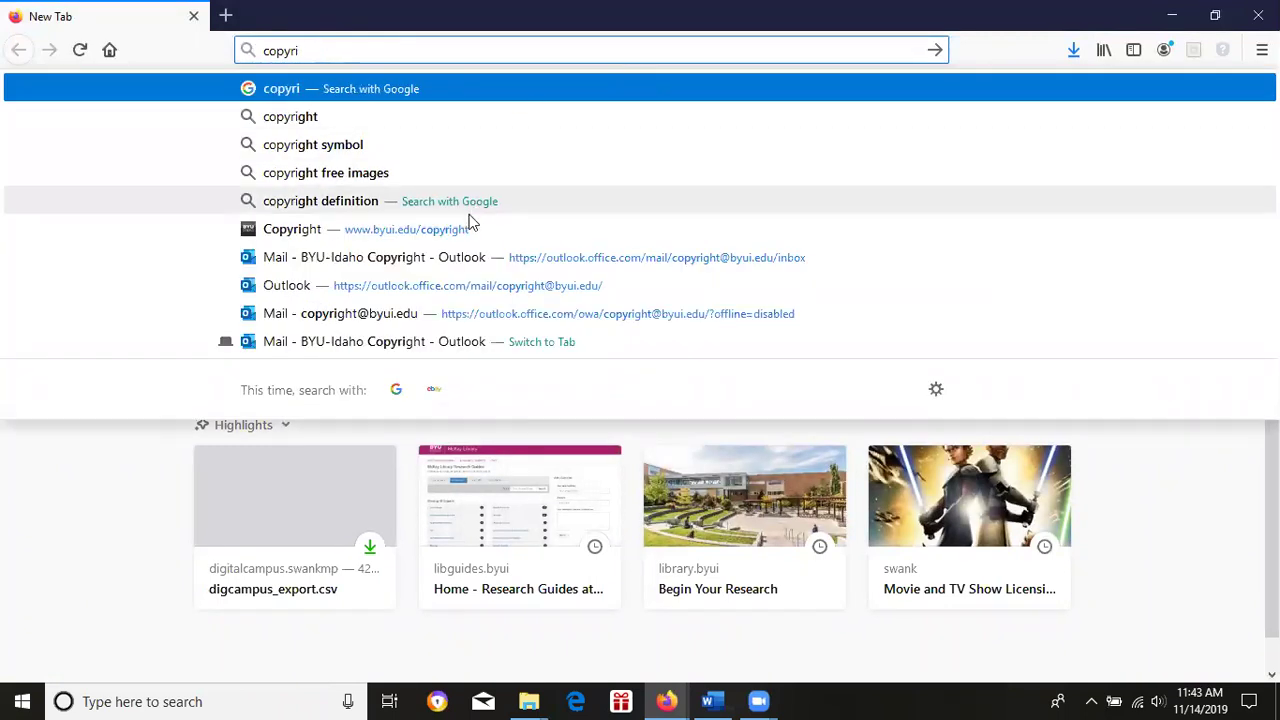
click(471, 234)
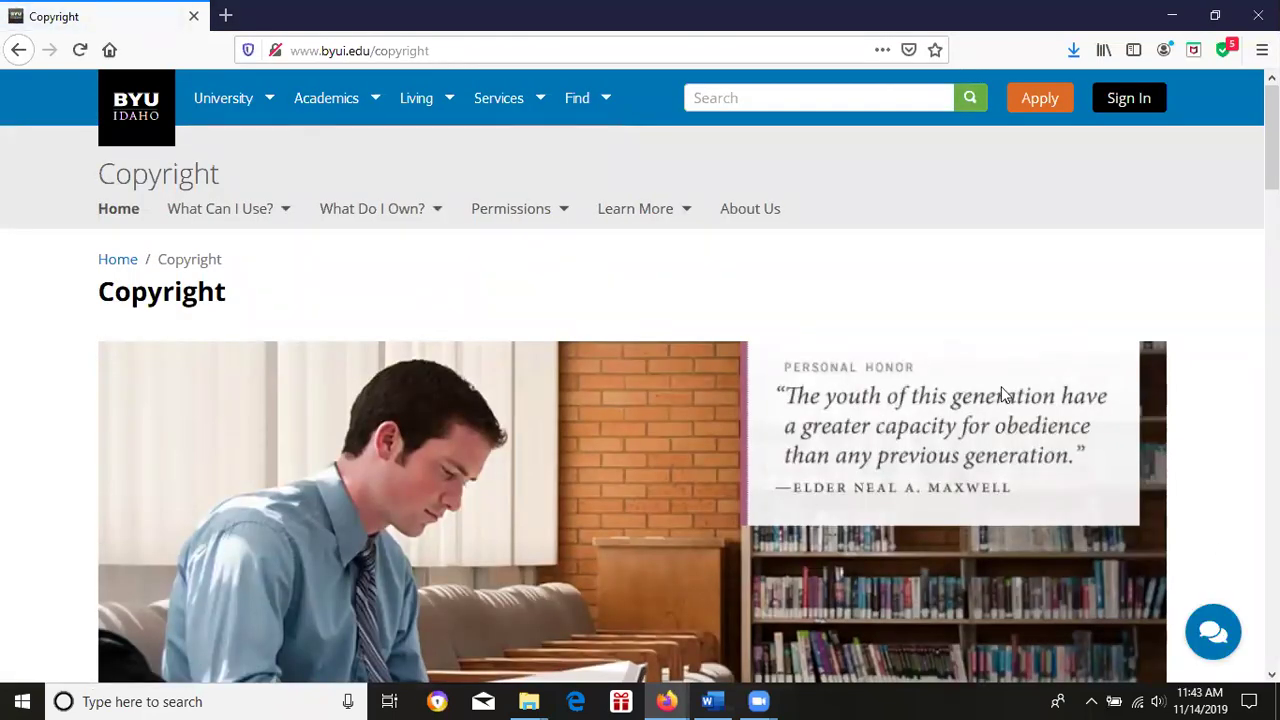
drag(1272, 140, 1250, 400)
drag(1271, 346, 1271, 147)
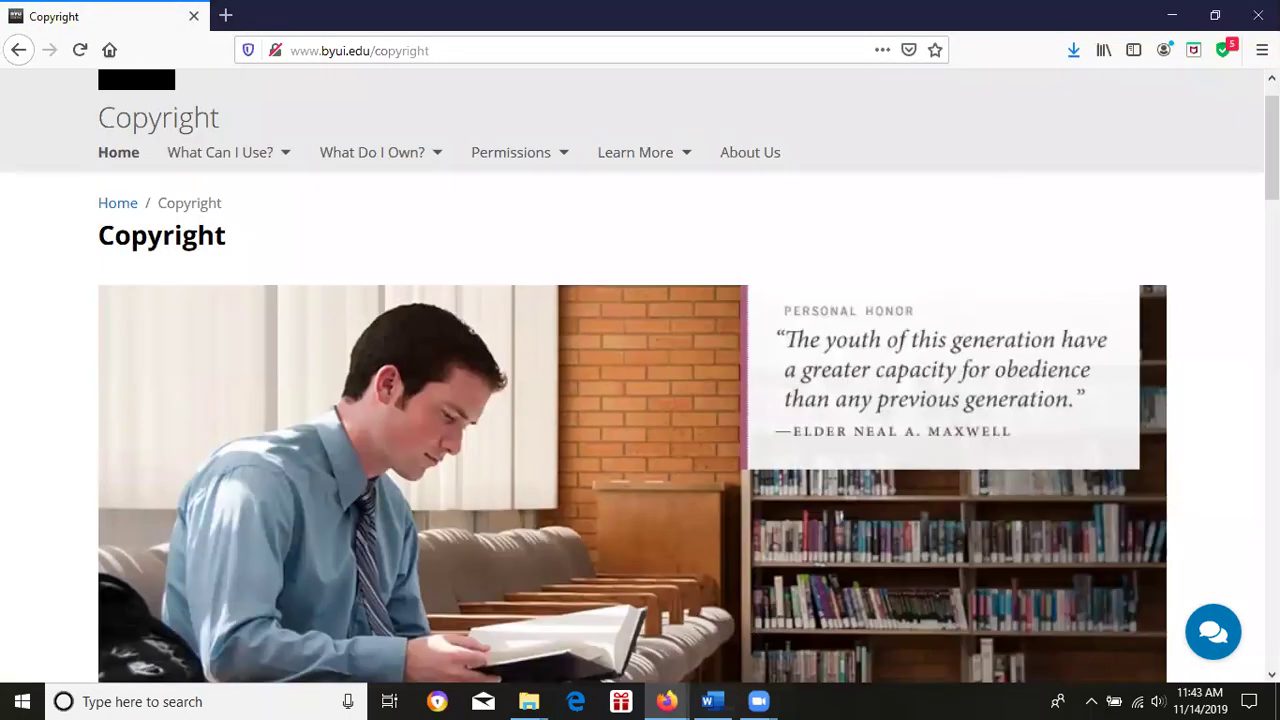
click(283, 160)
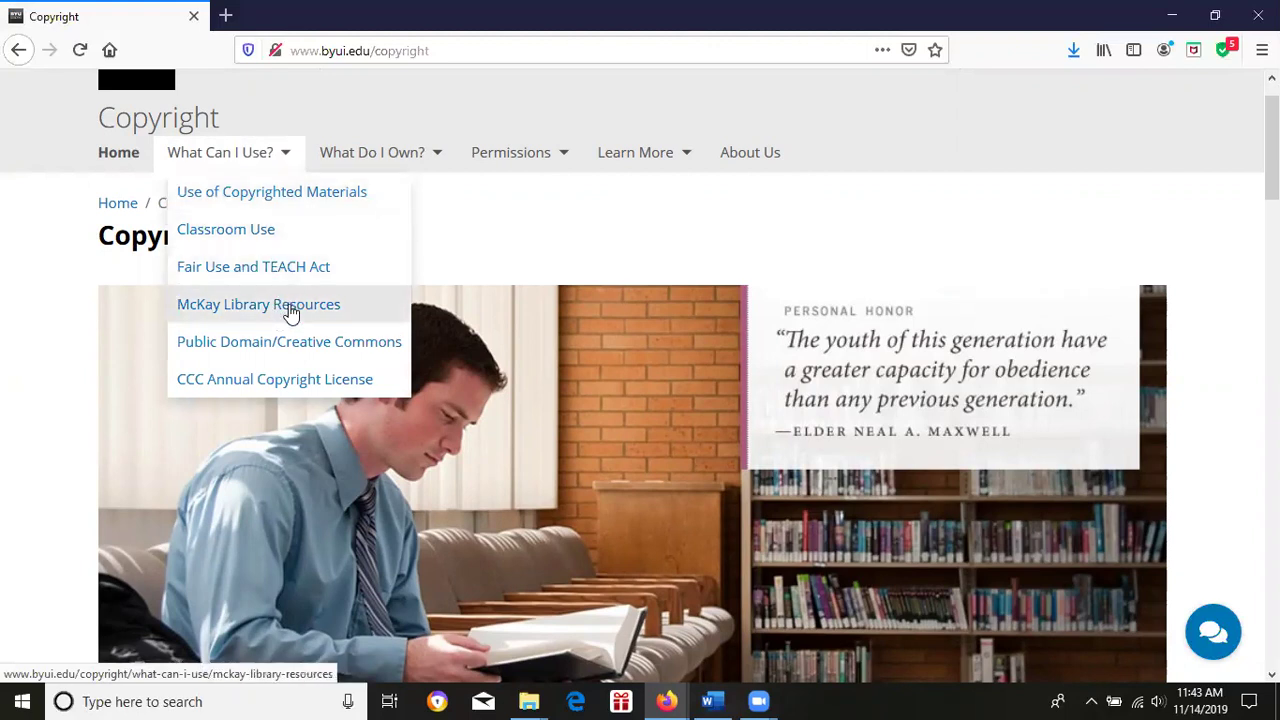
click(438, 156)
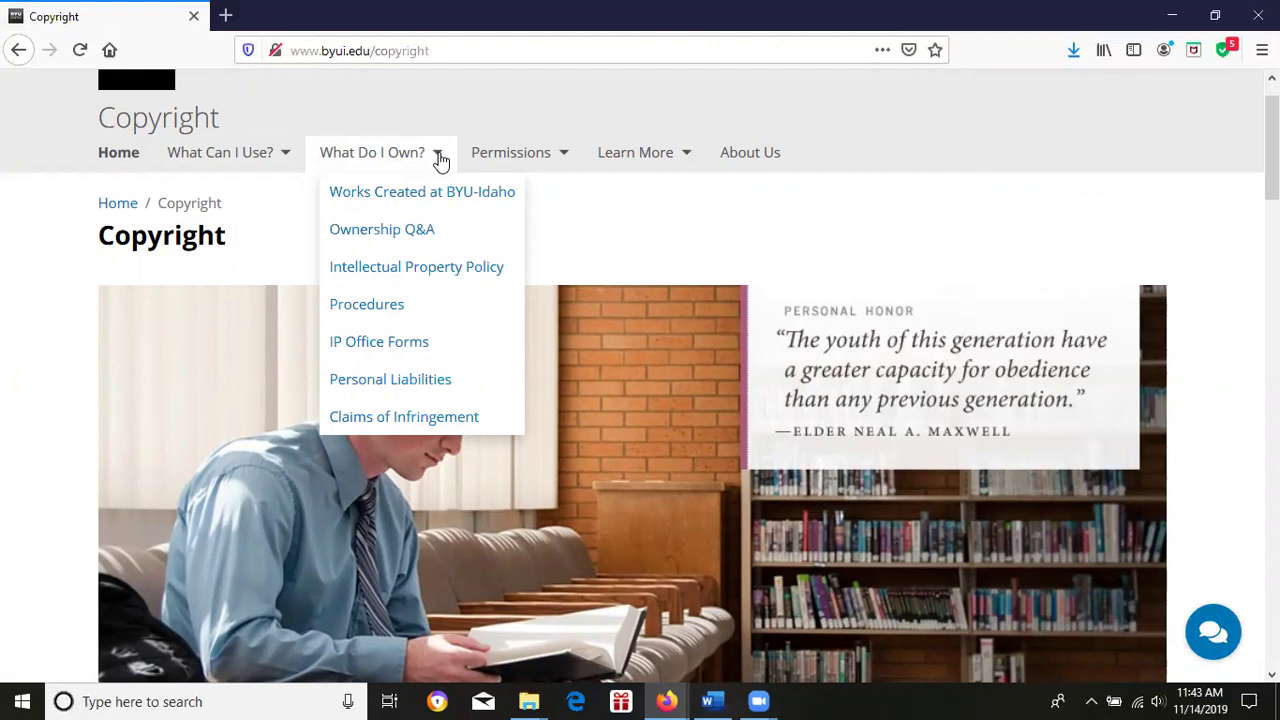
click(563, 160)
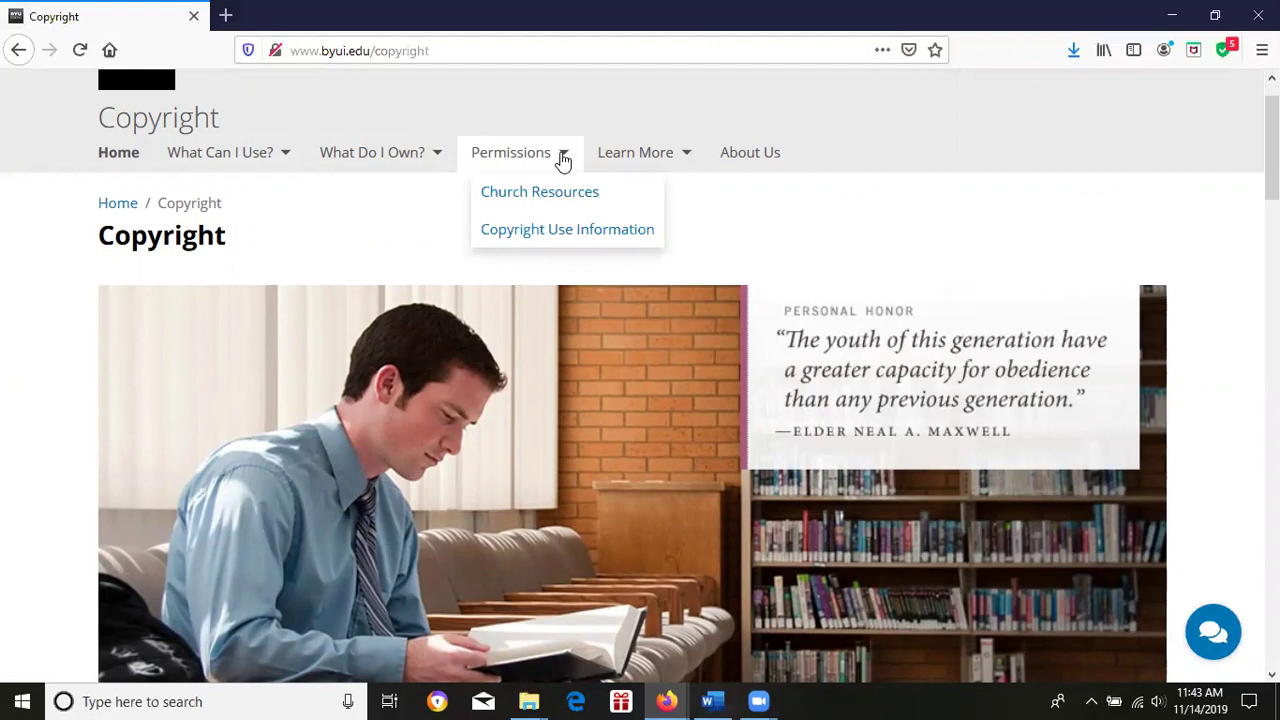
click(687, 161)
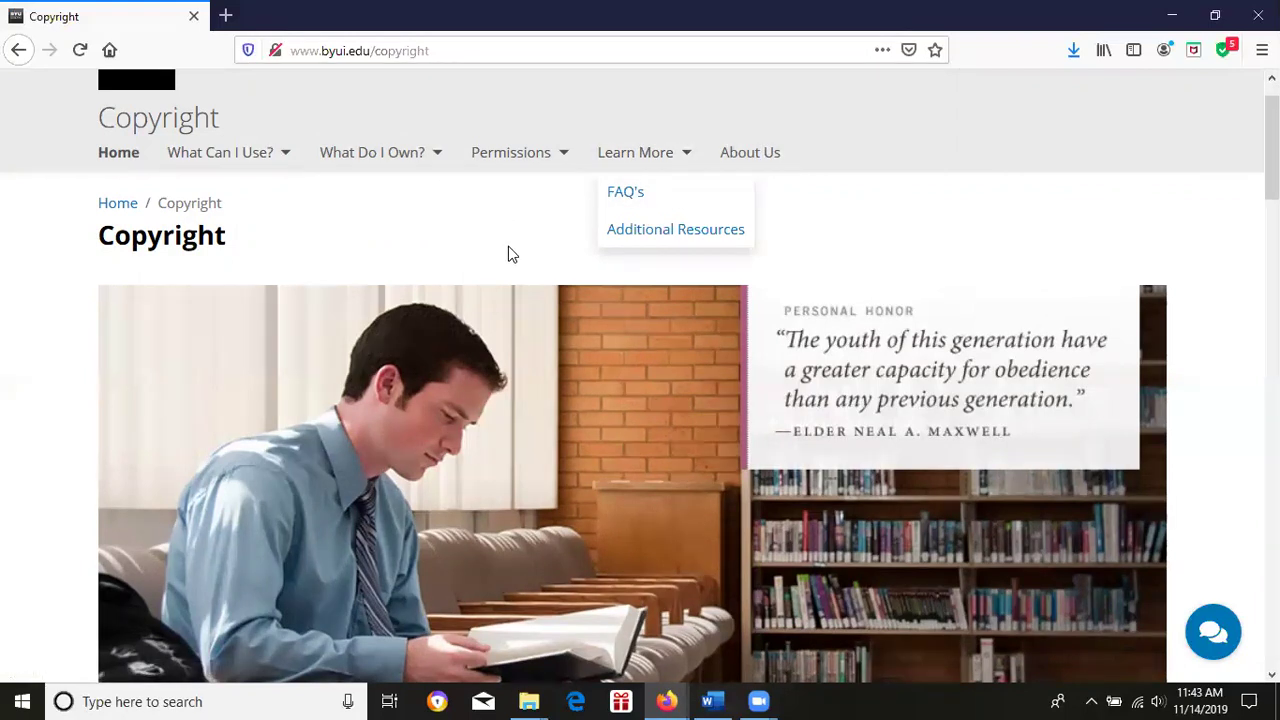
click(689, 159)
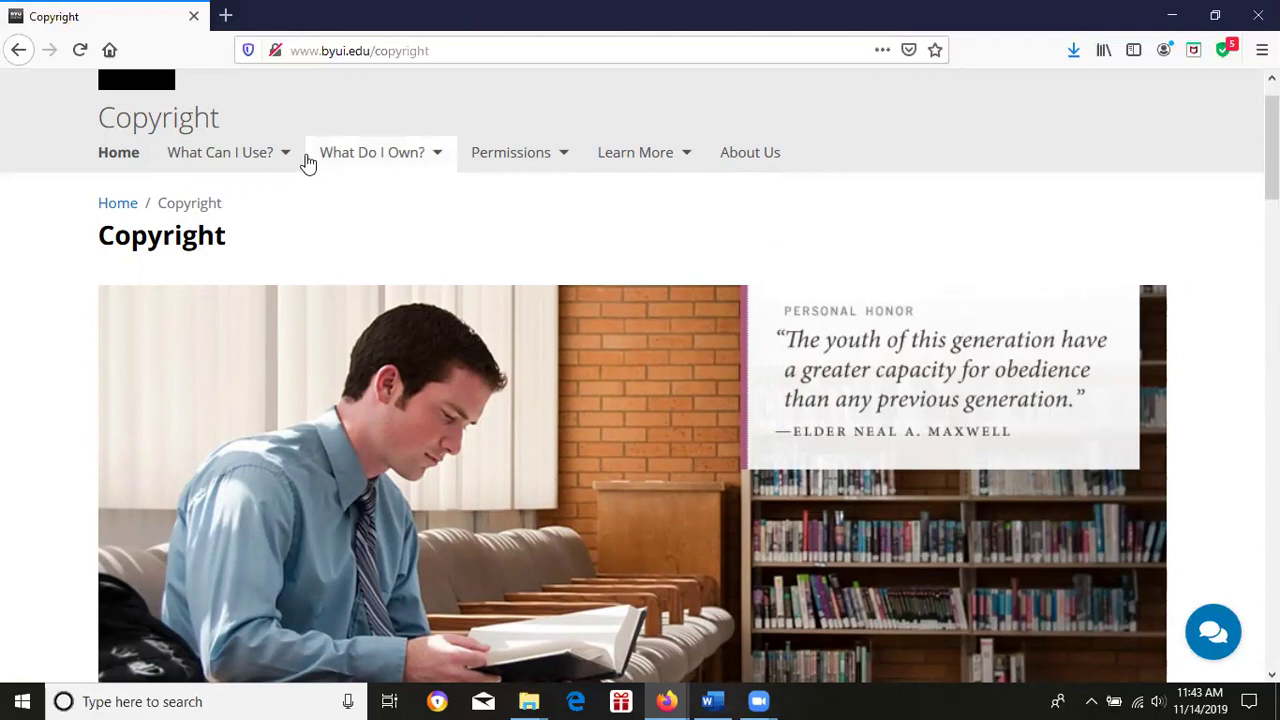
Go to What Can I Use? and then the Use of Copyrighted Materials page.
click(258, 155)
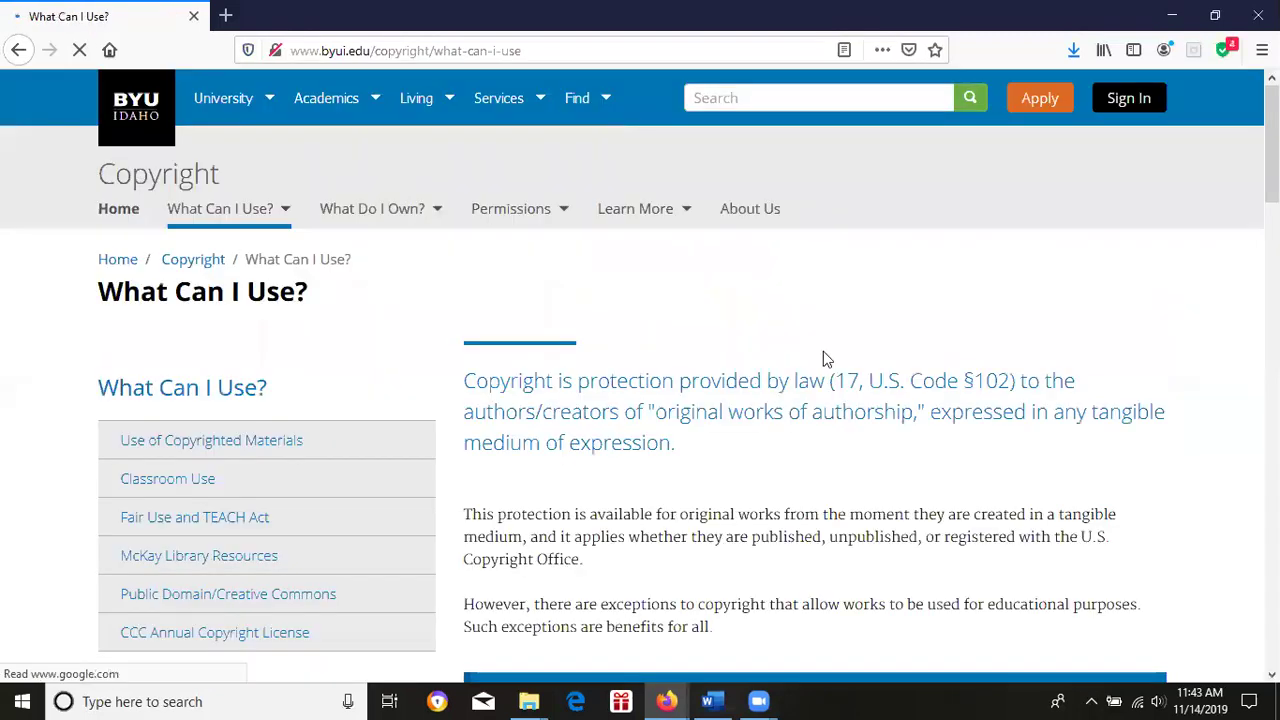
scroll(823, 355, down, 5)
scroll(815, 400, down, 3)
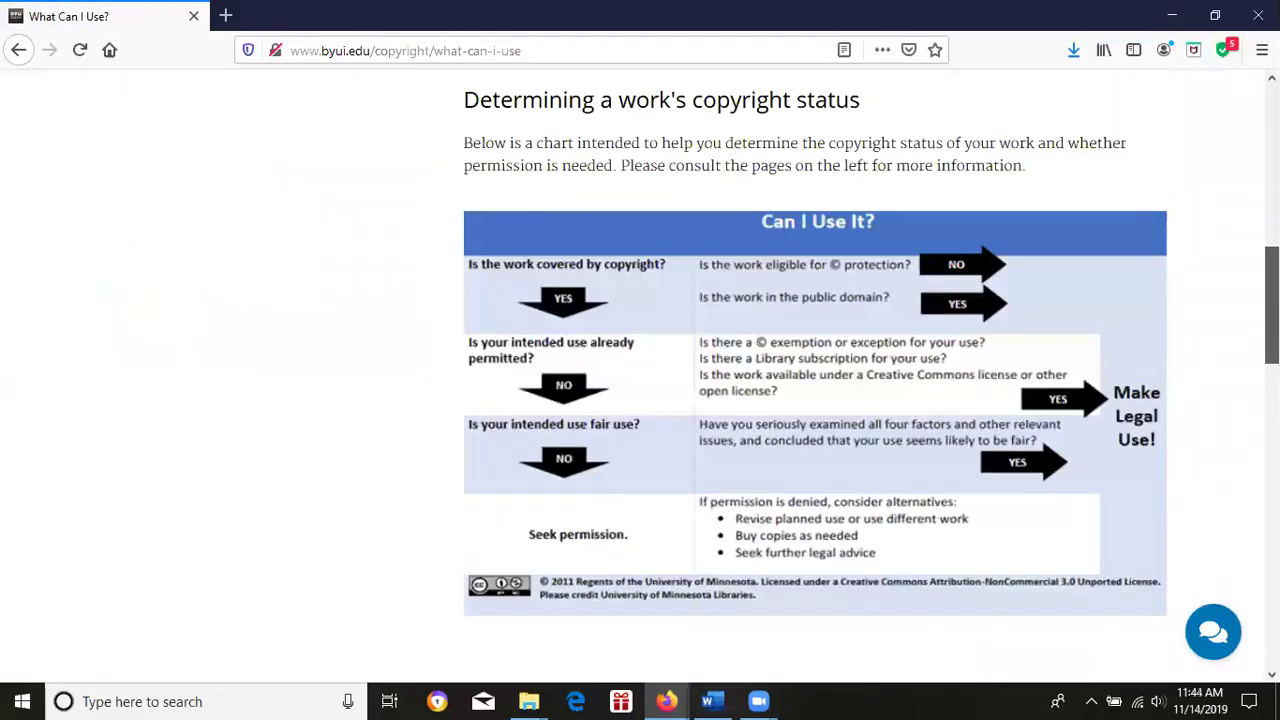
scroll(815, 400, up, 2)
scroll(363, 314, up, 5)
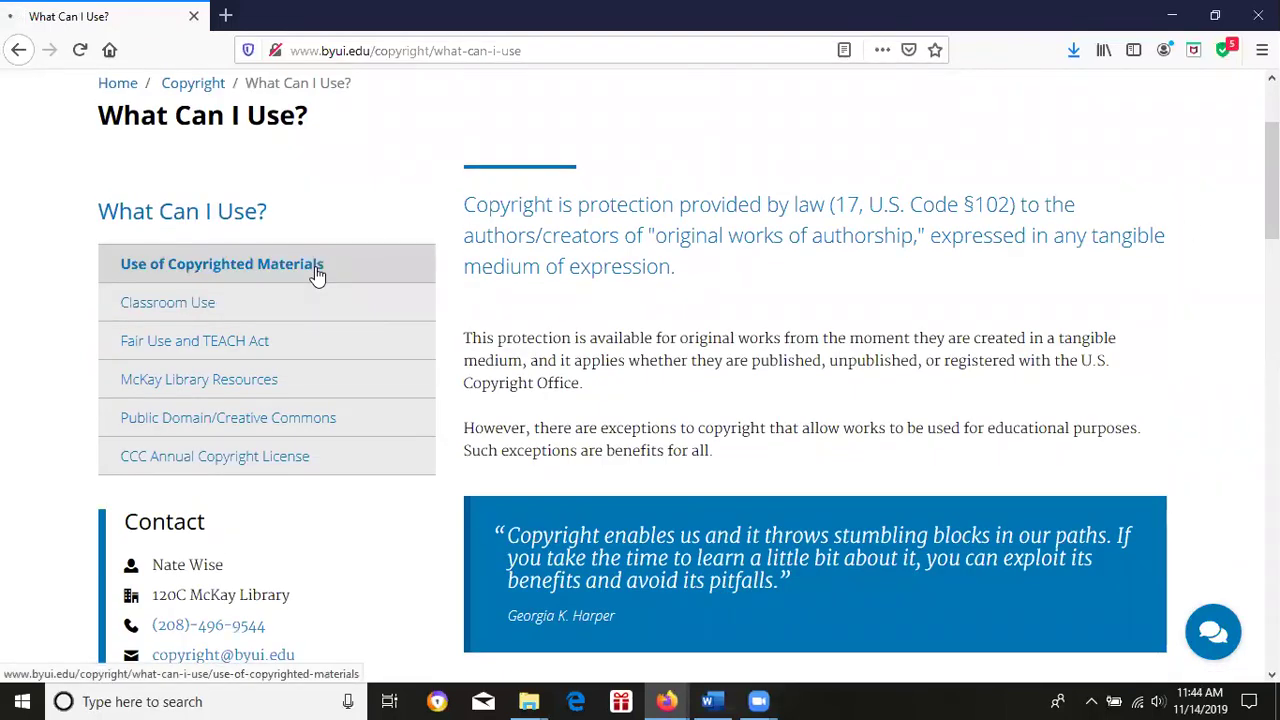
click(316, 270)
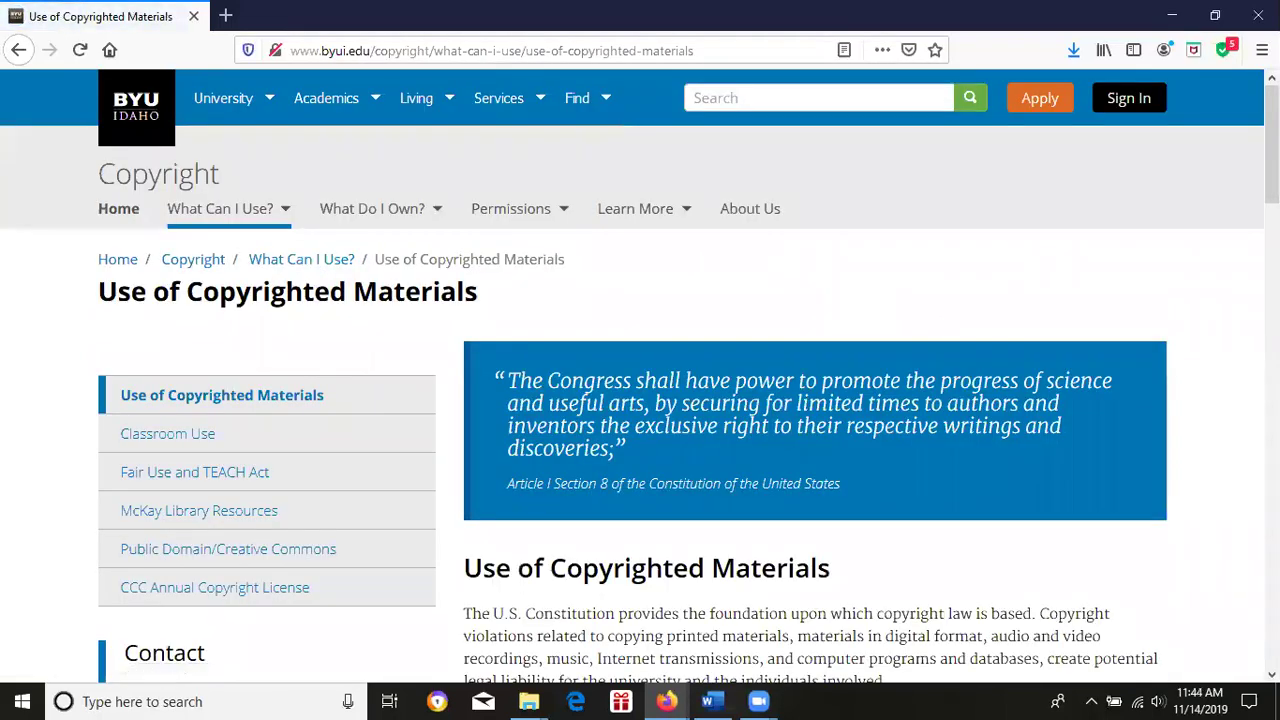
Open Classroom Use and follow its University of Minnesota Libraries website link.
scroll(640, 376, down, 5)
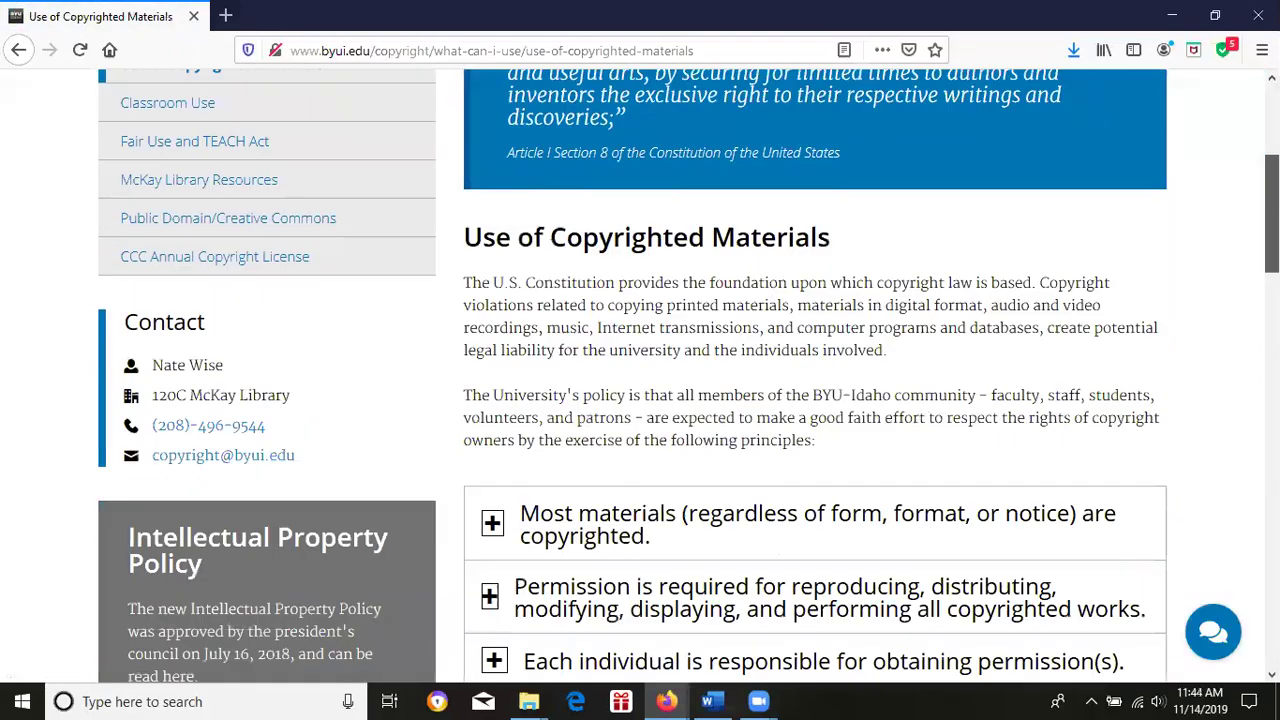
scroll(640, 376, up, 4)
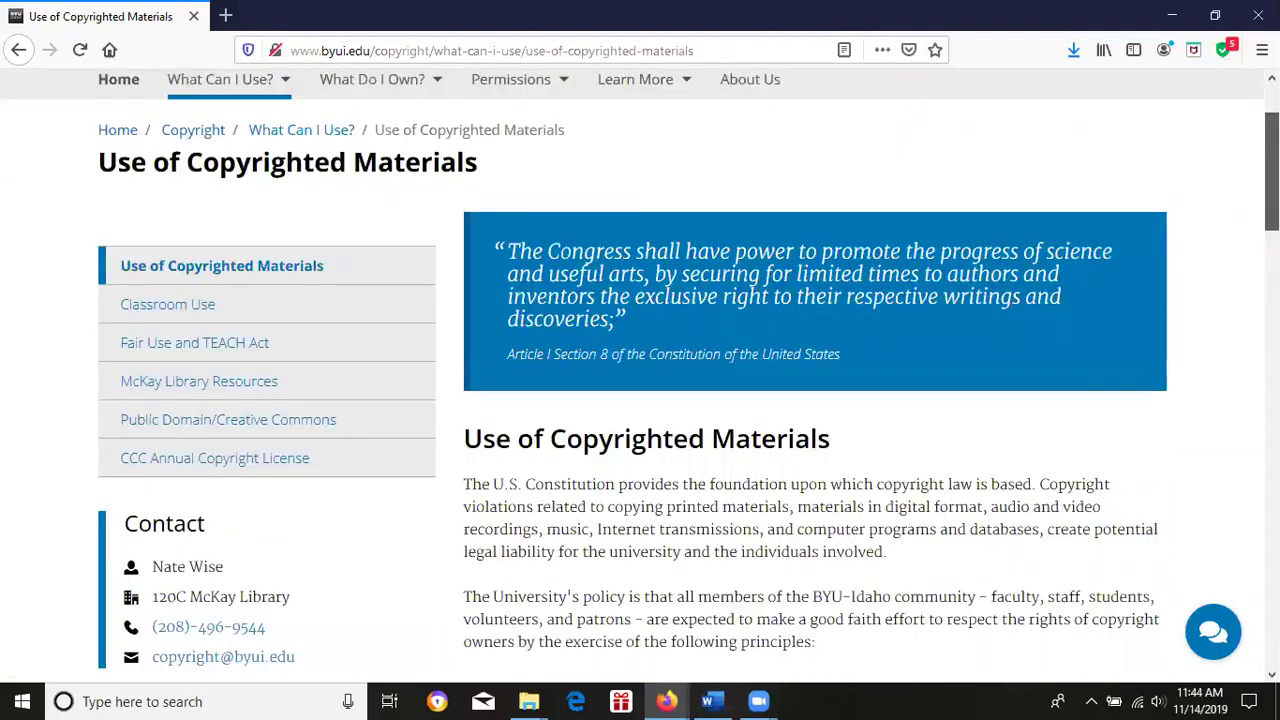
scroll(646, 304, up, 2)
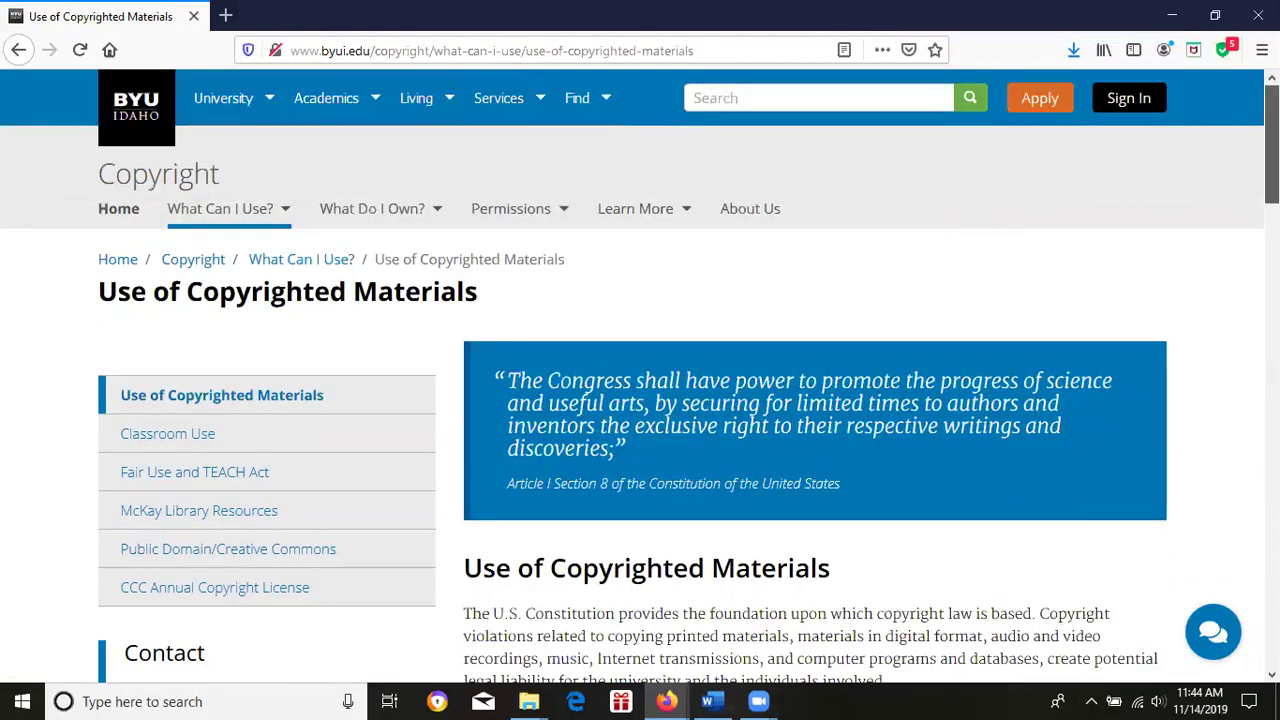
click(311, 436)
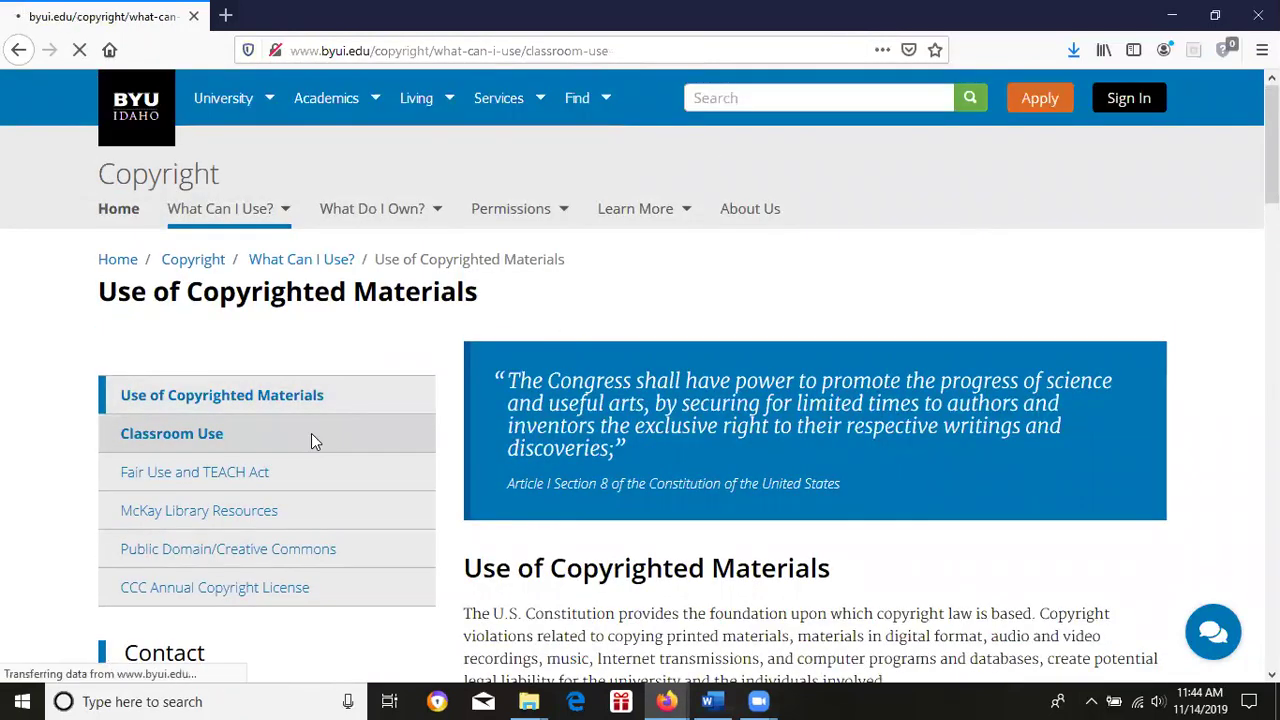
scroll(712, 316, down, 6)
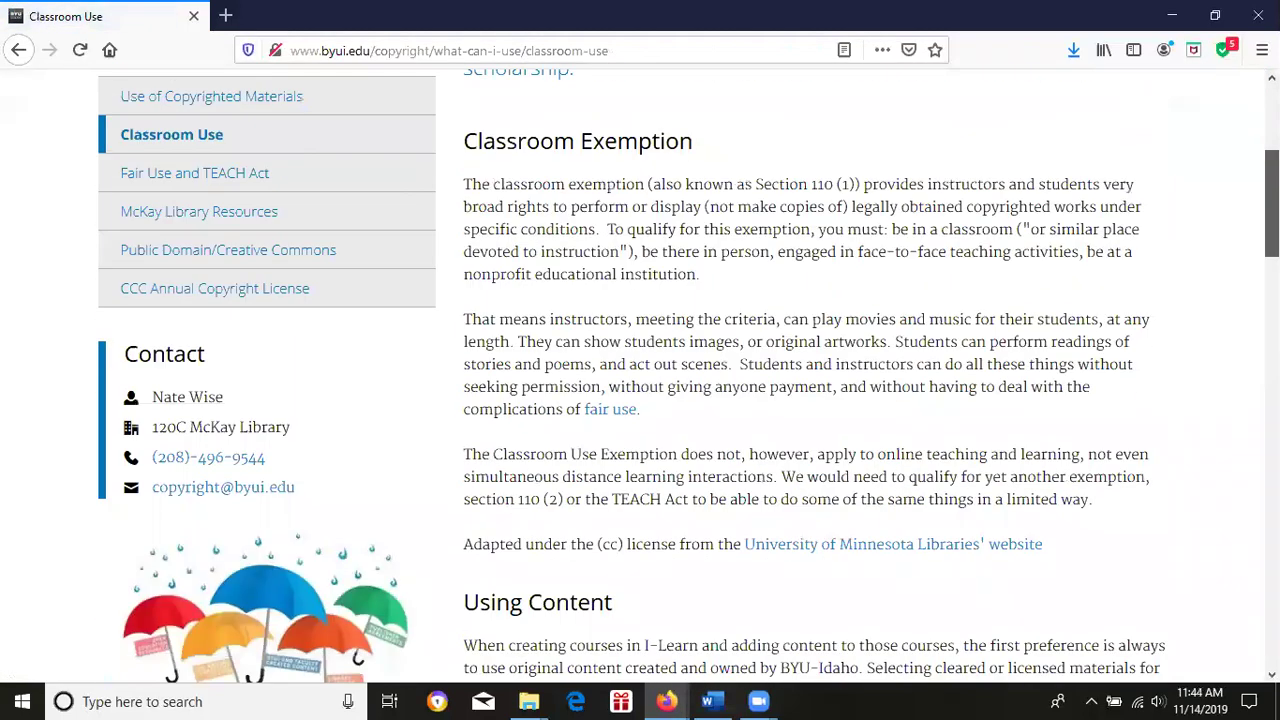
click(795, 298)
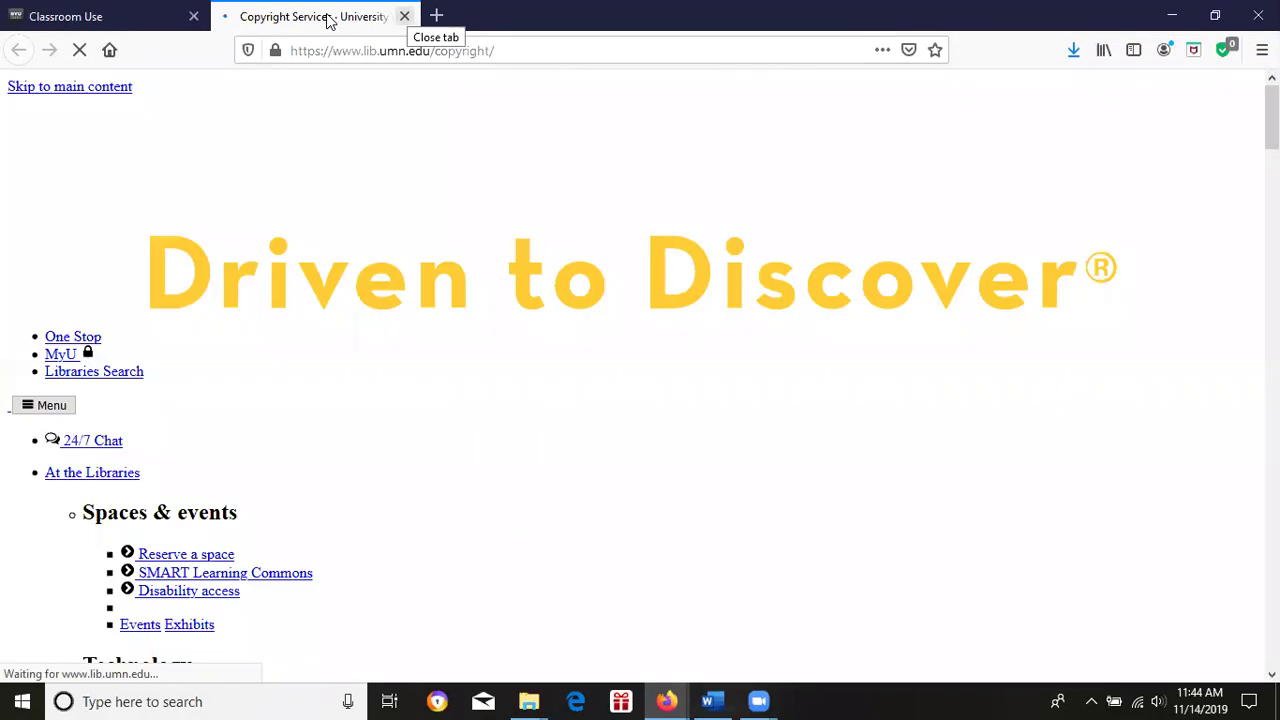
Close the Minnesota tab and load ingeniux.byui.edu in a new tab.
key(ctrl+w)
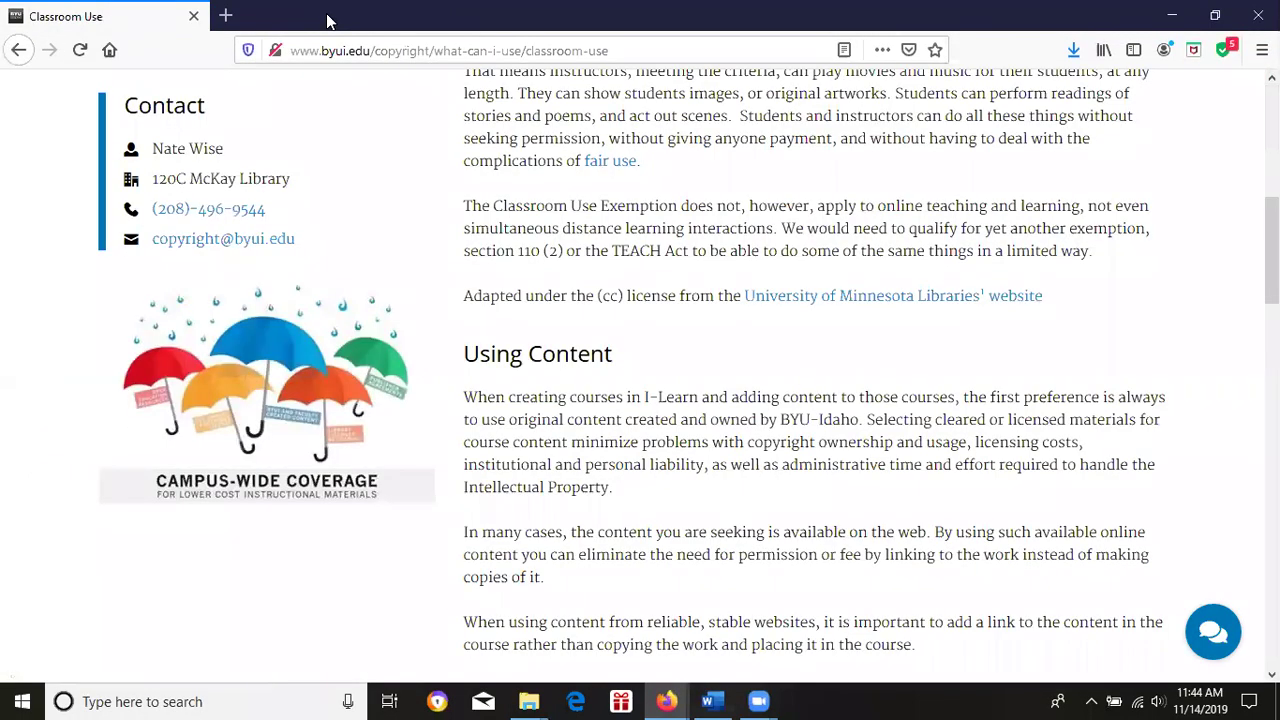
click(226, 14)
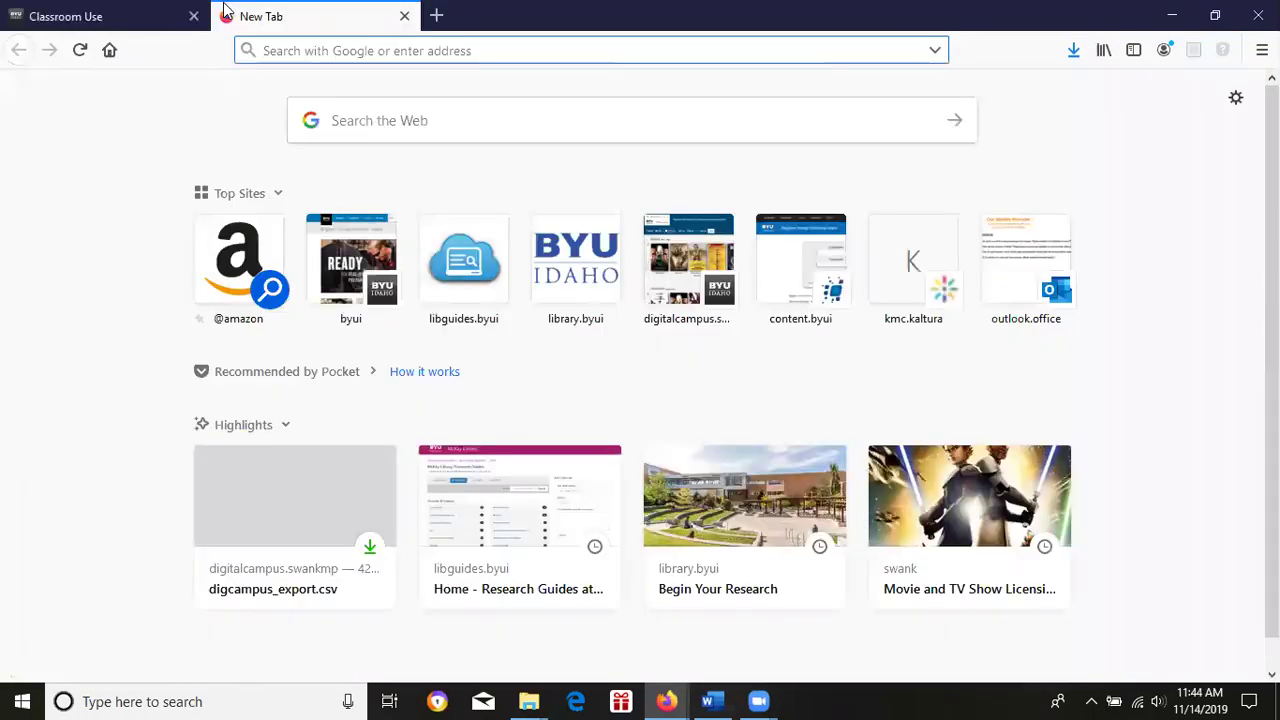
text(in)
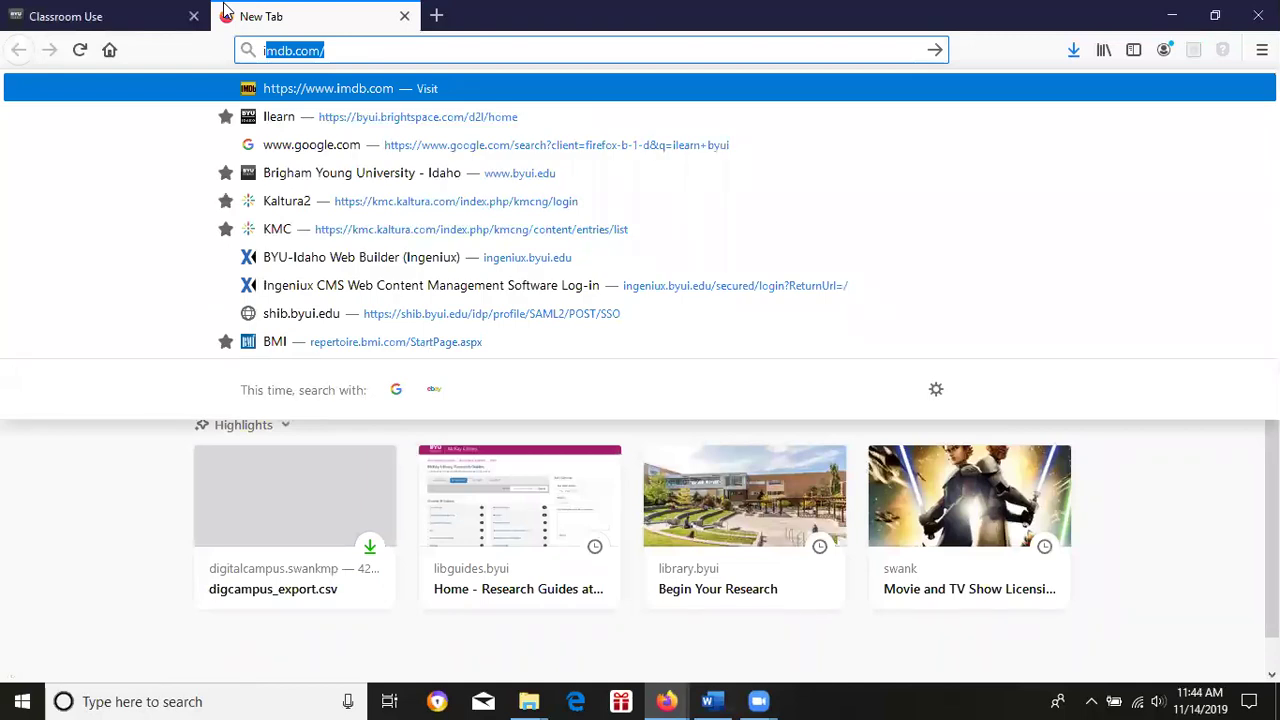
text(gen)
key(BackSpace)
key(BackSpace)
key(BackSpace)
text(ng)
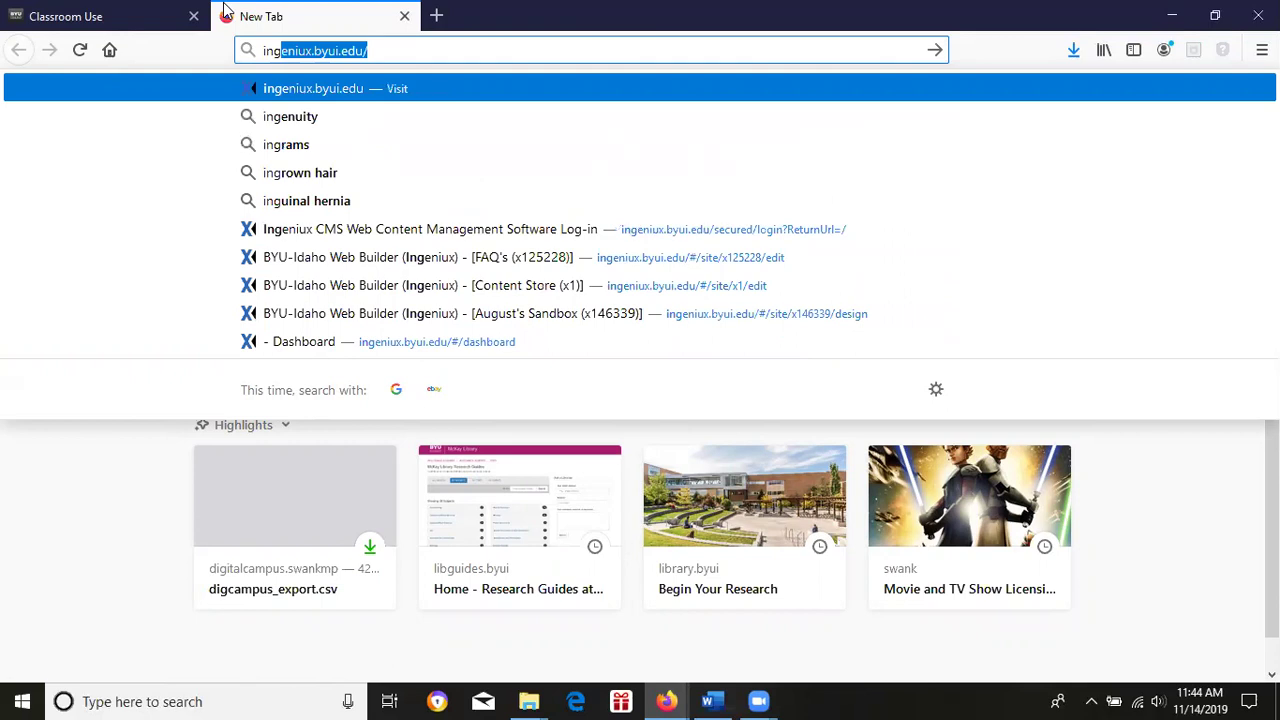
key(Return)
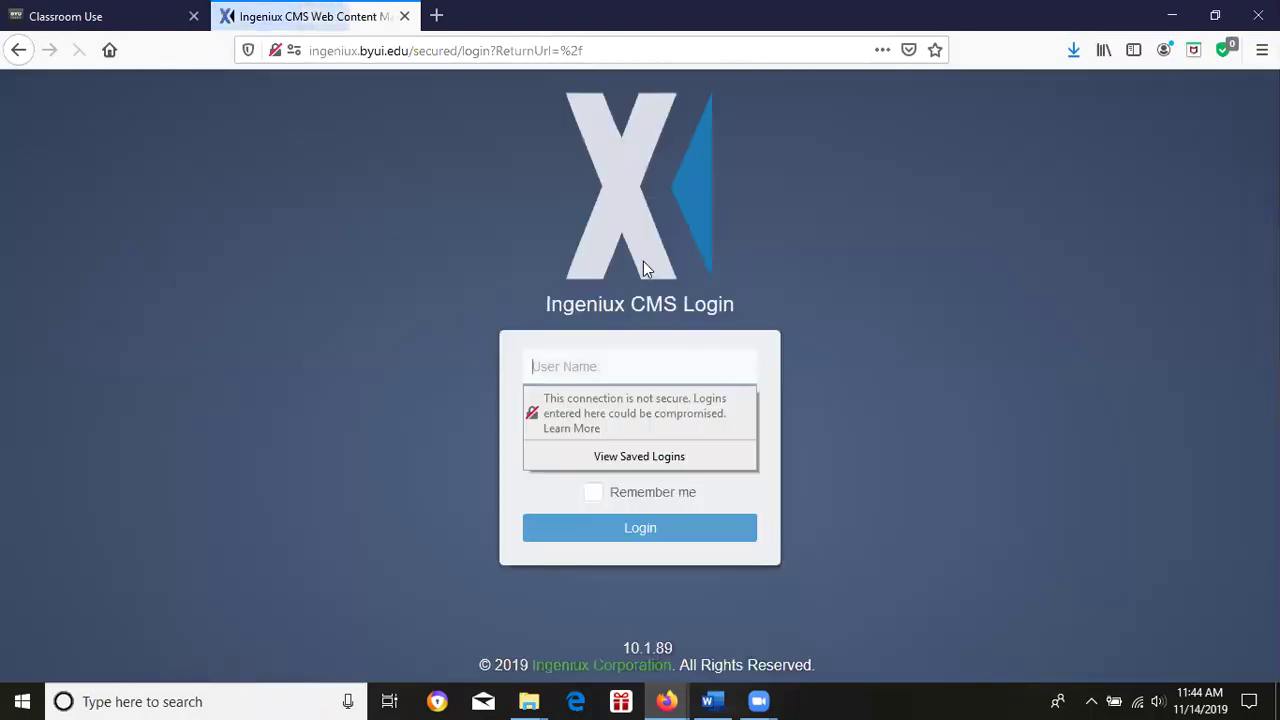
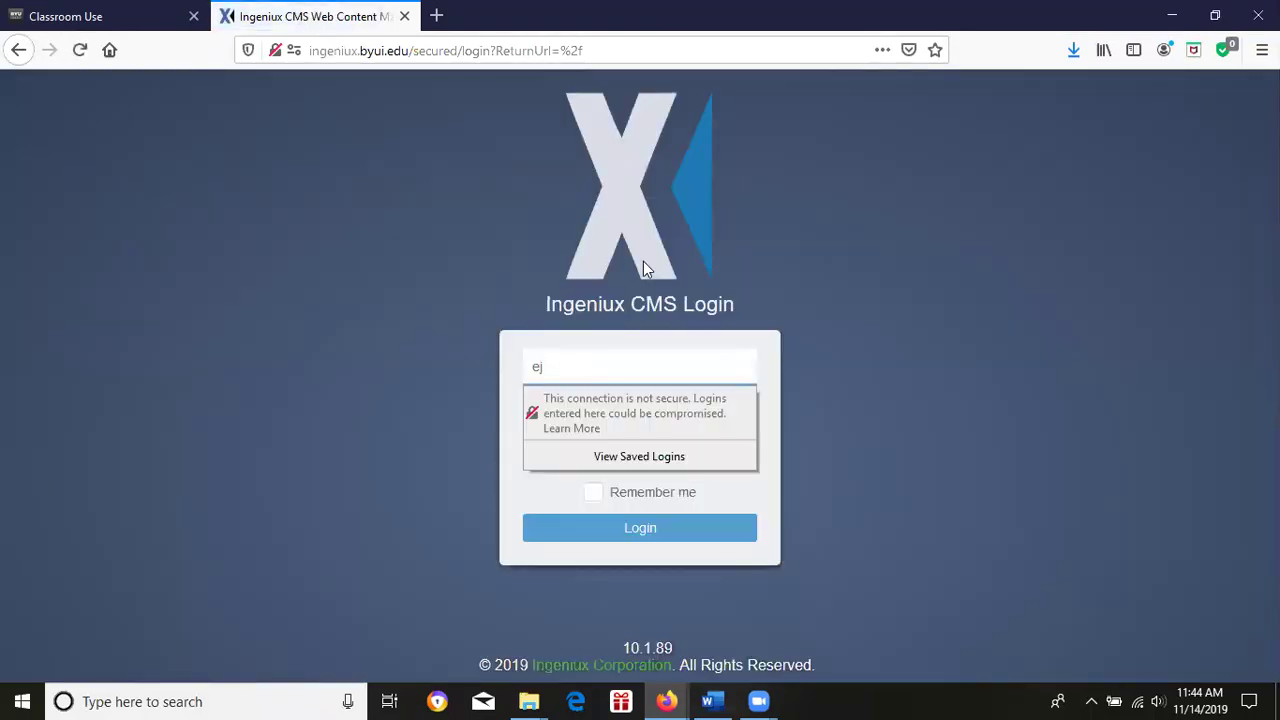
Sign in to Ingeniux CMS with the user name and account password.
key(BackSpace)
key(BackSpace)
key(BackSpace)
key(BackSpace)
key(BackSpace)
key(Tab)
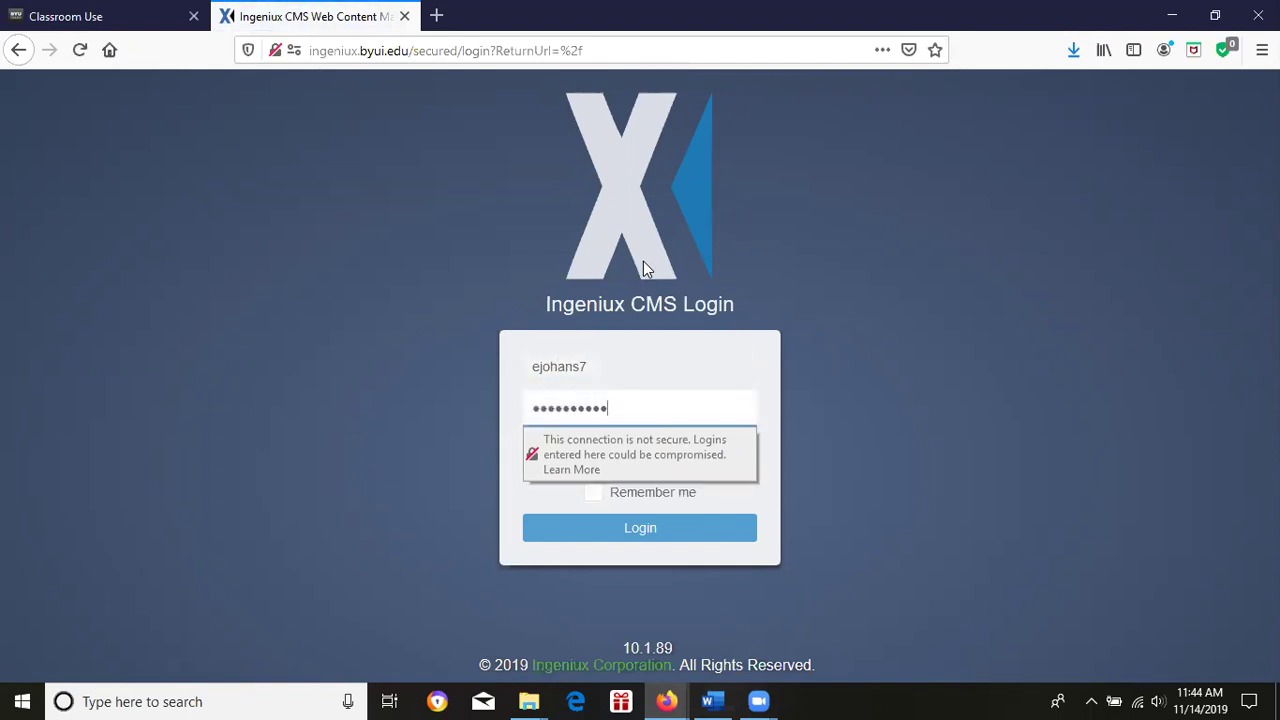
key(Return)
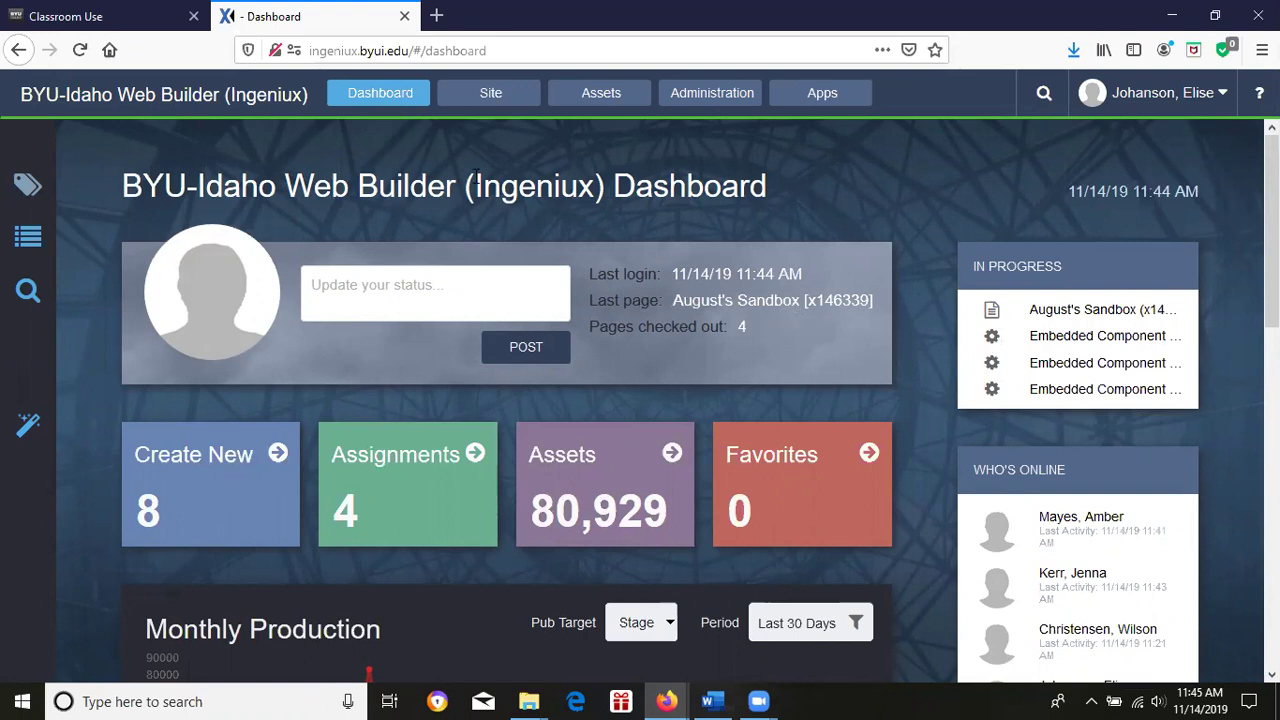
In the Site Tree, expand Site Folder > BYUI > Home > Administrative Office Sites and open Copyright (x124132).
click(497, 104)
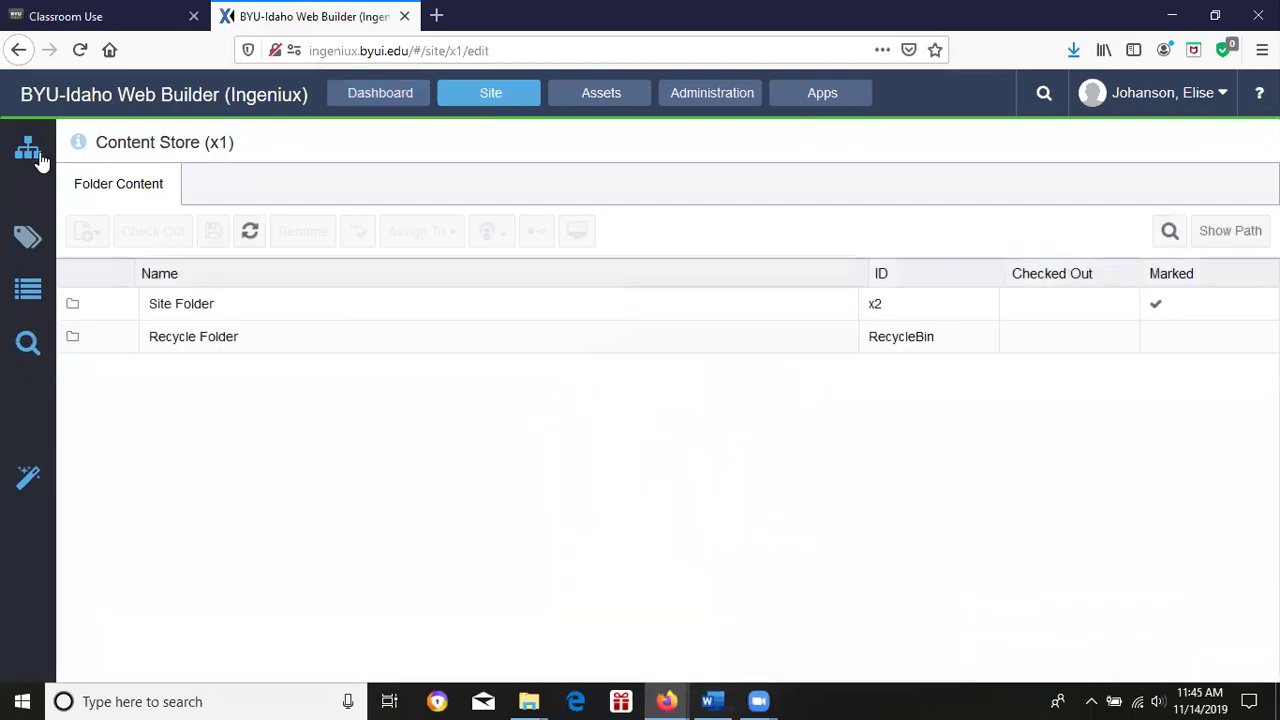
click(30, 150)
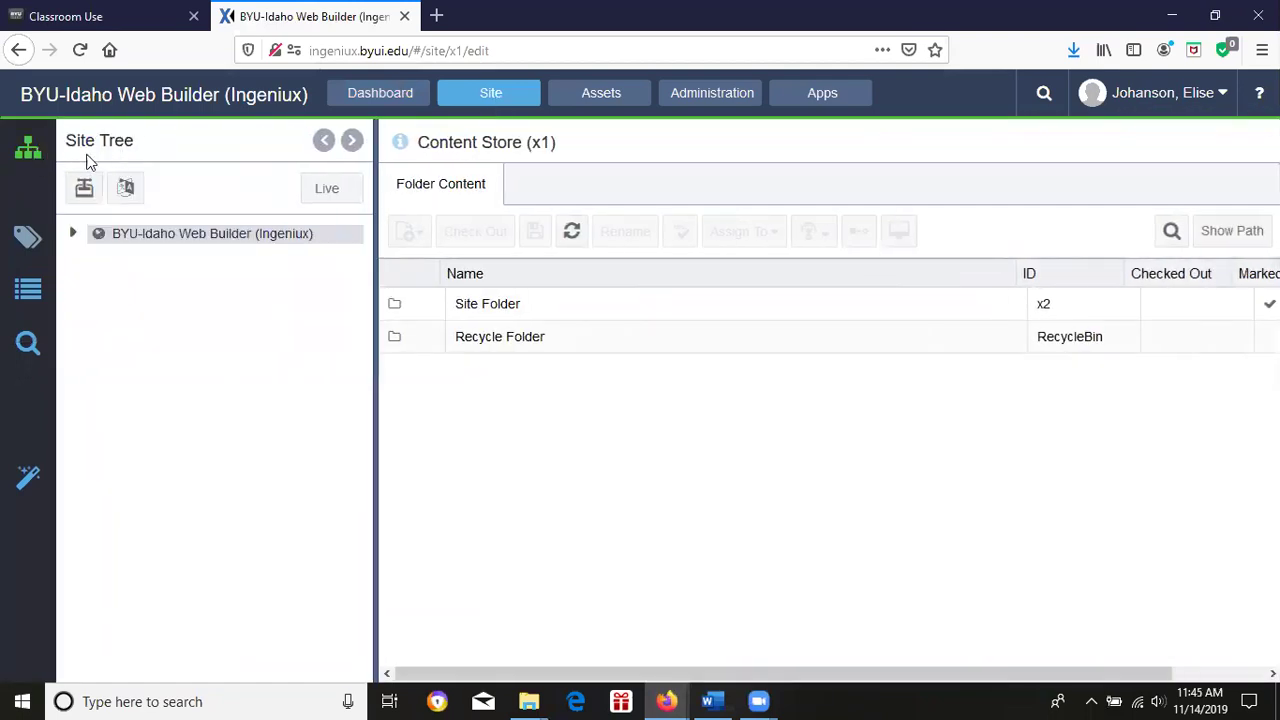
click(73, 233)
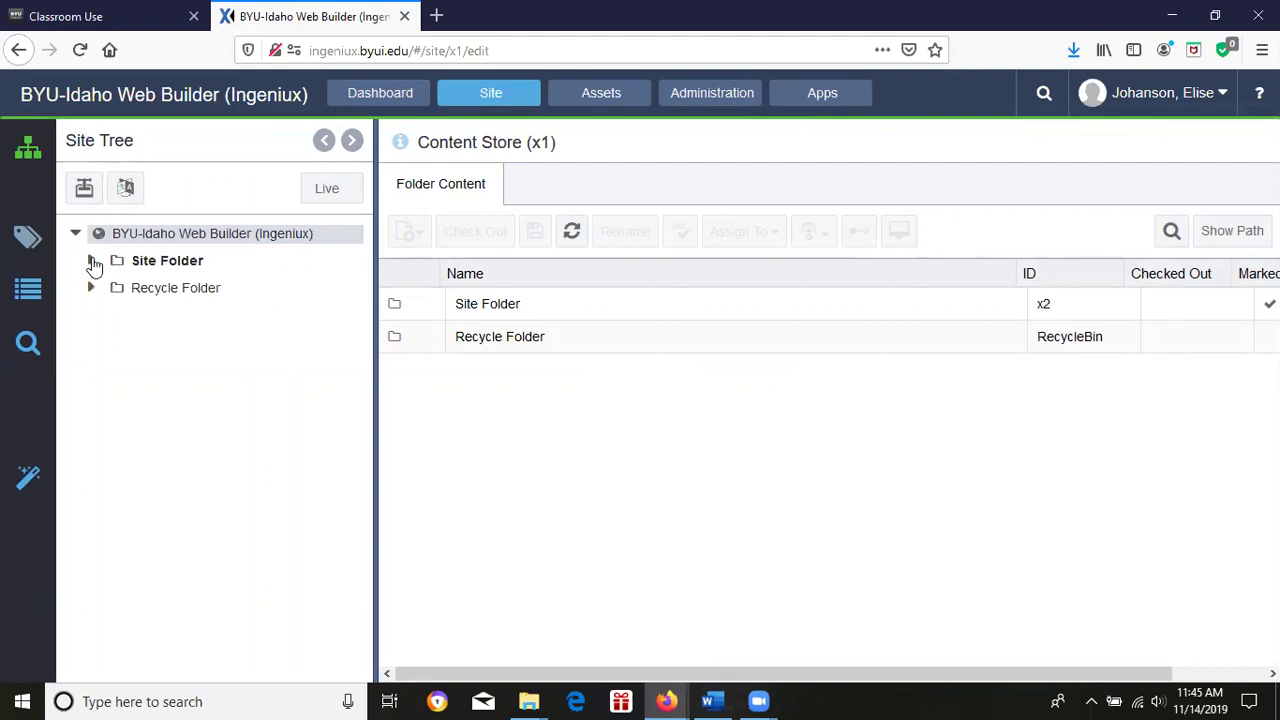
click(91, 261)
click(112, 288)
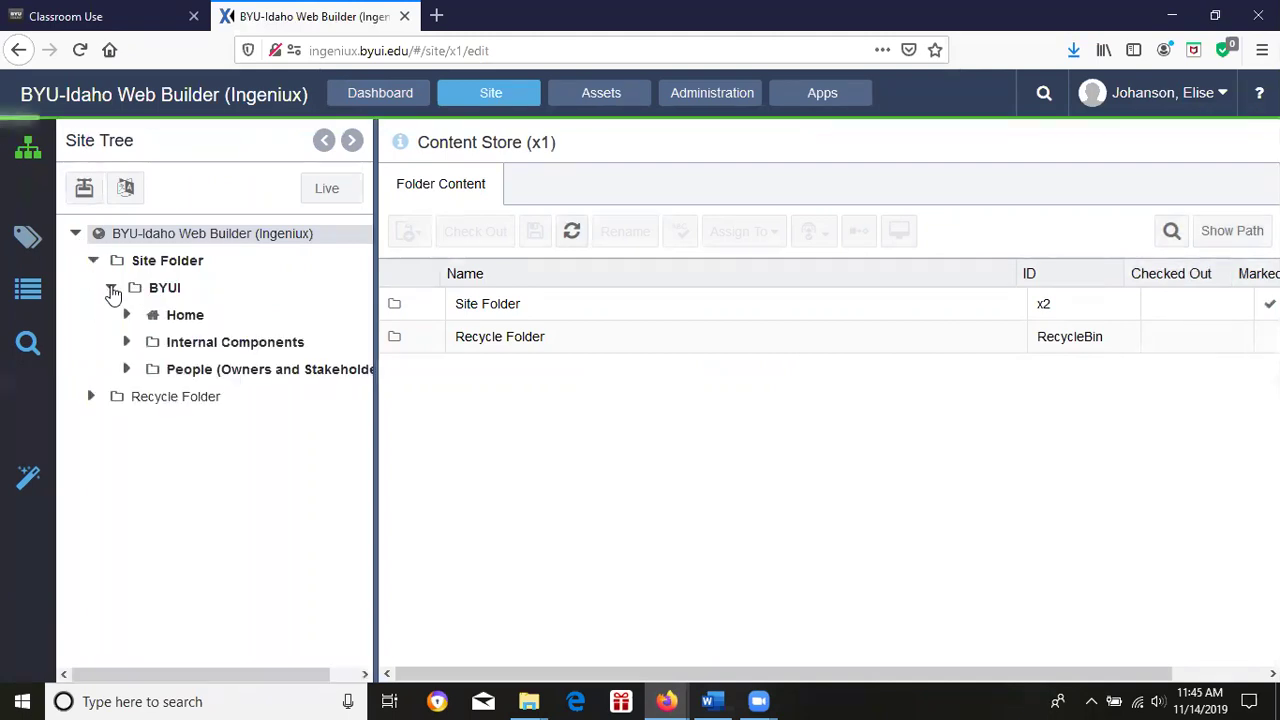
click(129, 315)
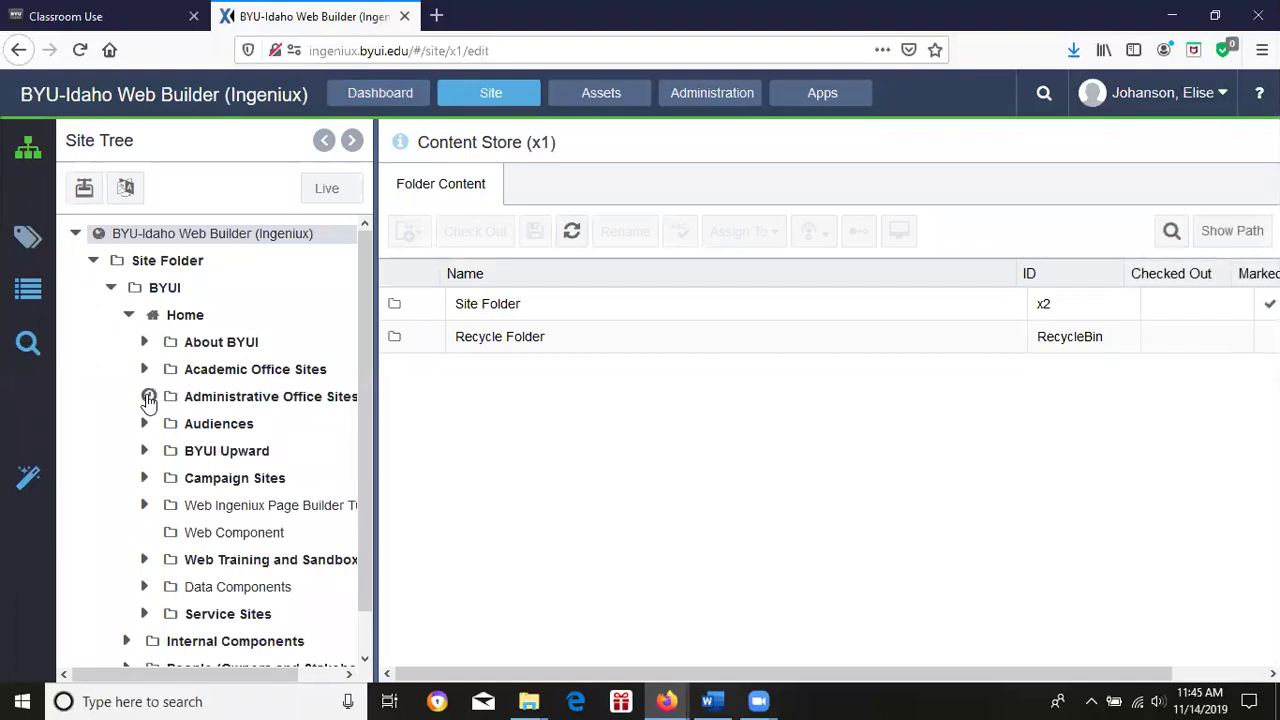
click(148, 397)
drag(364, 286, 366, 468)
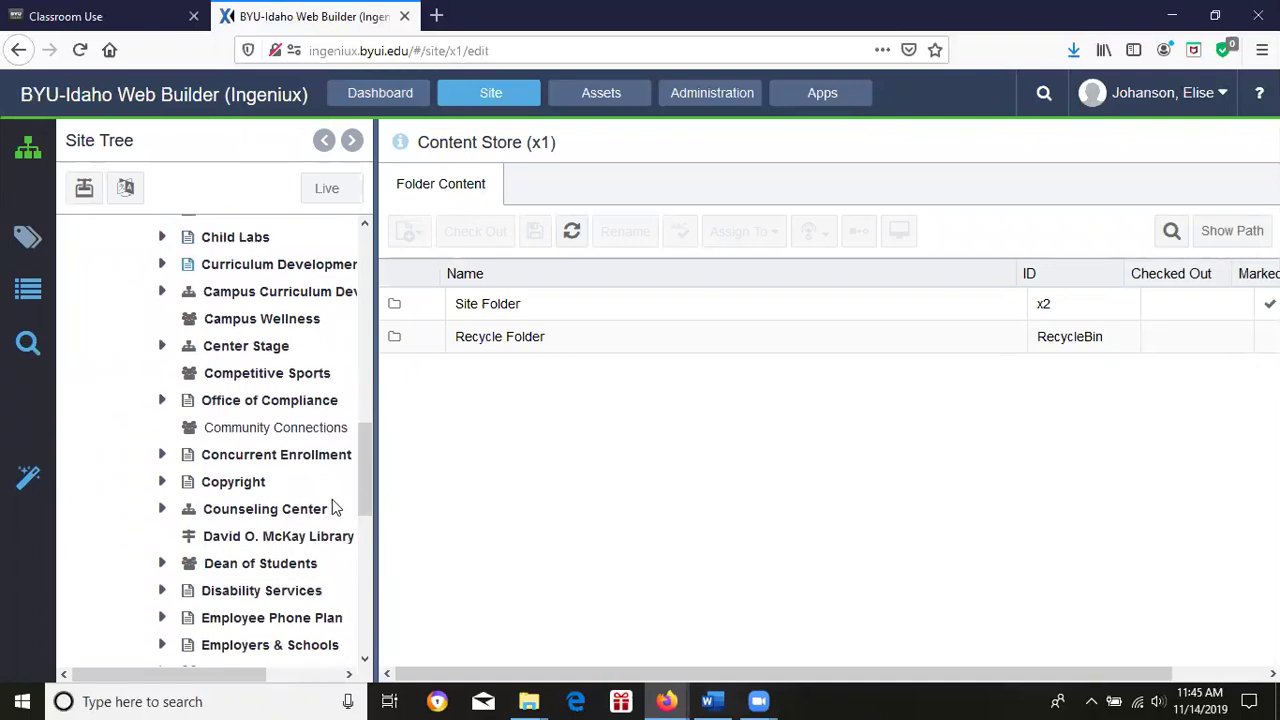
click(261, 488)
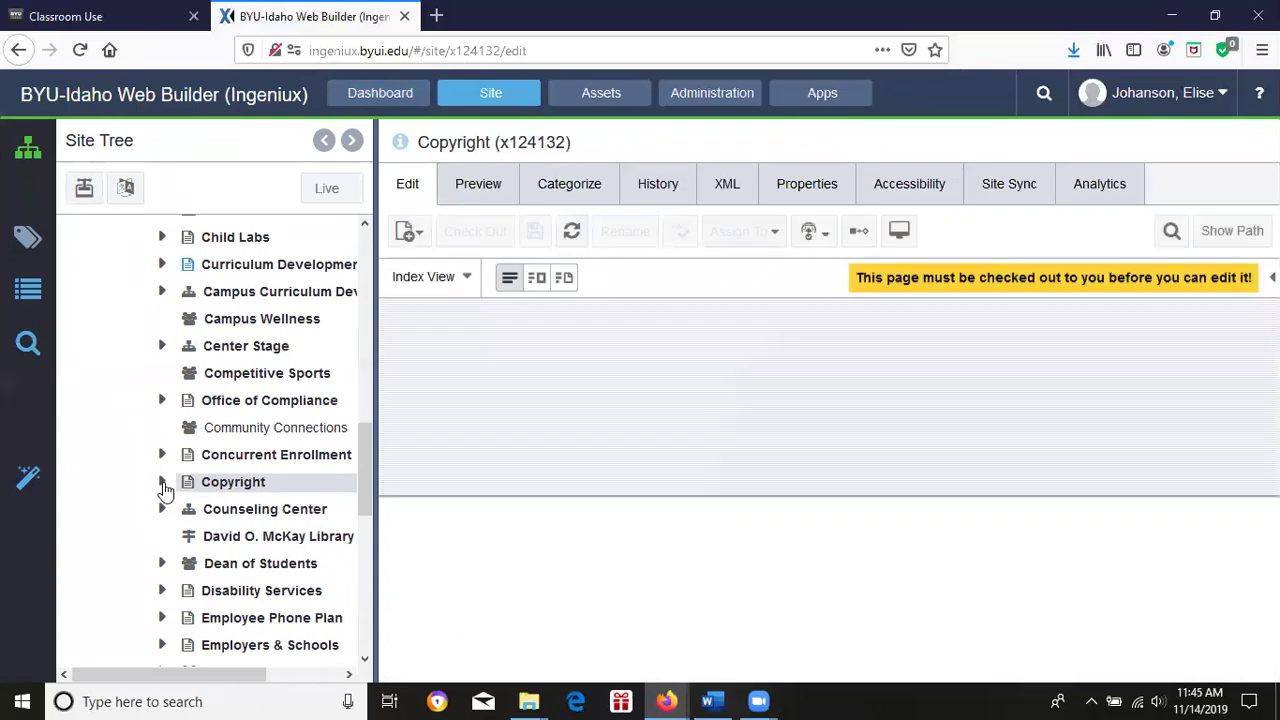
Expand Copyright in the Site Tree and open its child page August's Sandbox (x146339).
click(163, 484)
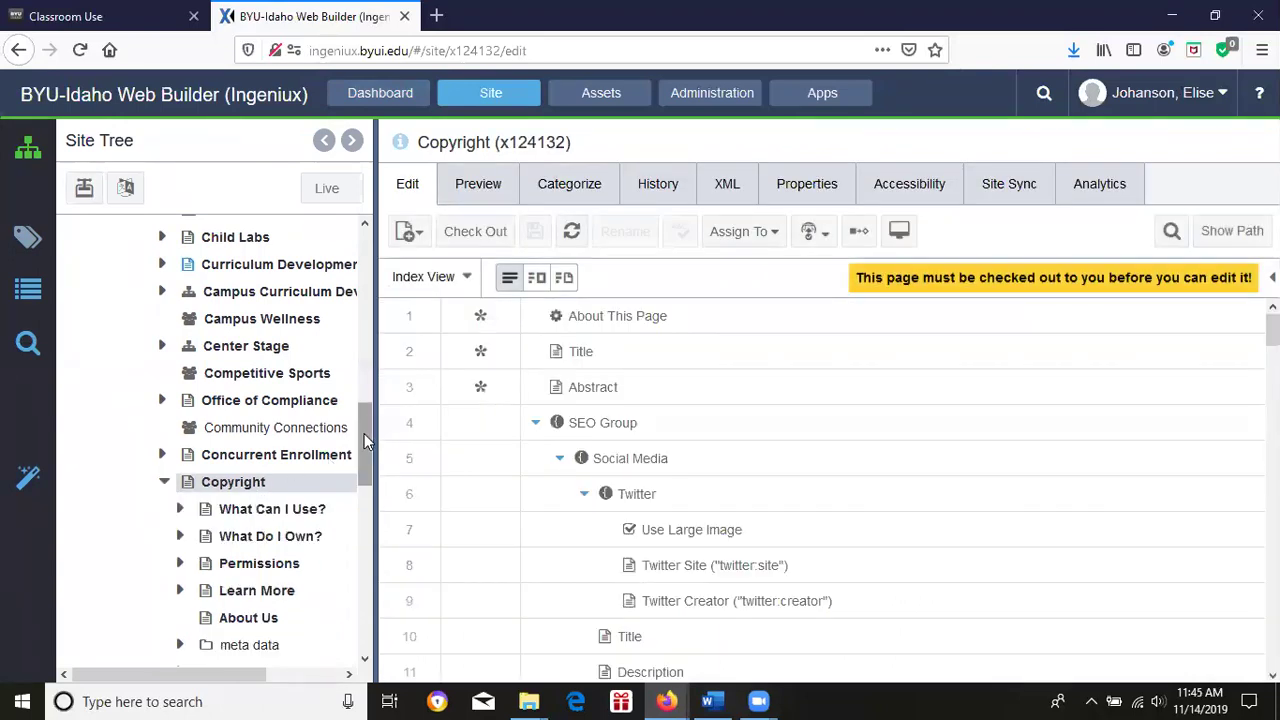
drag(364, 433, 356, 459)
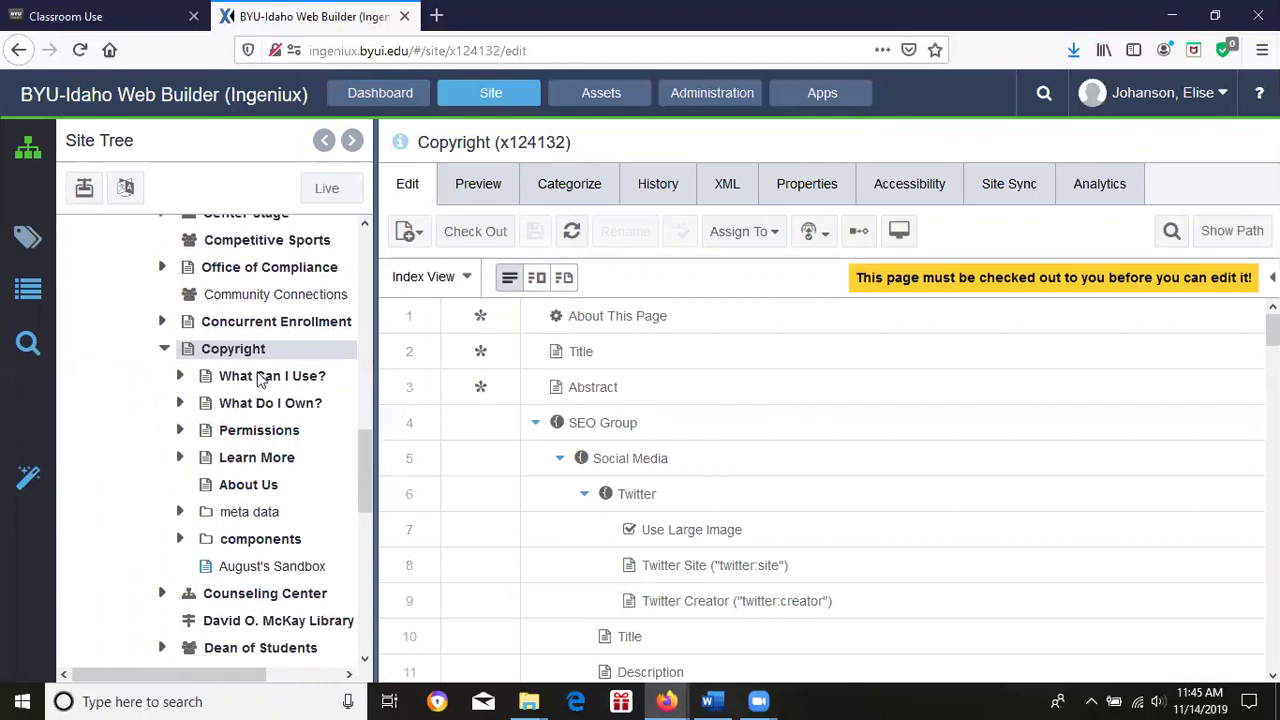
key(ctrl+shift+Tab)
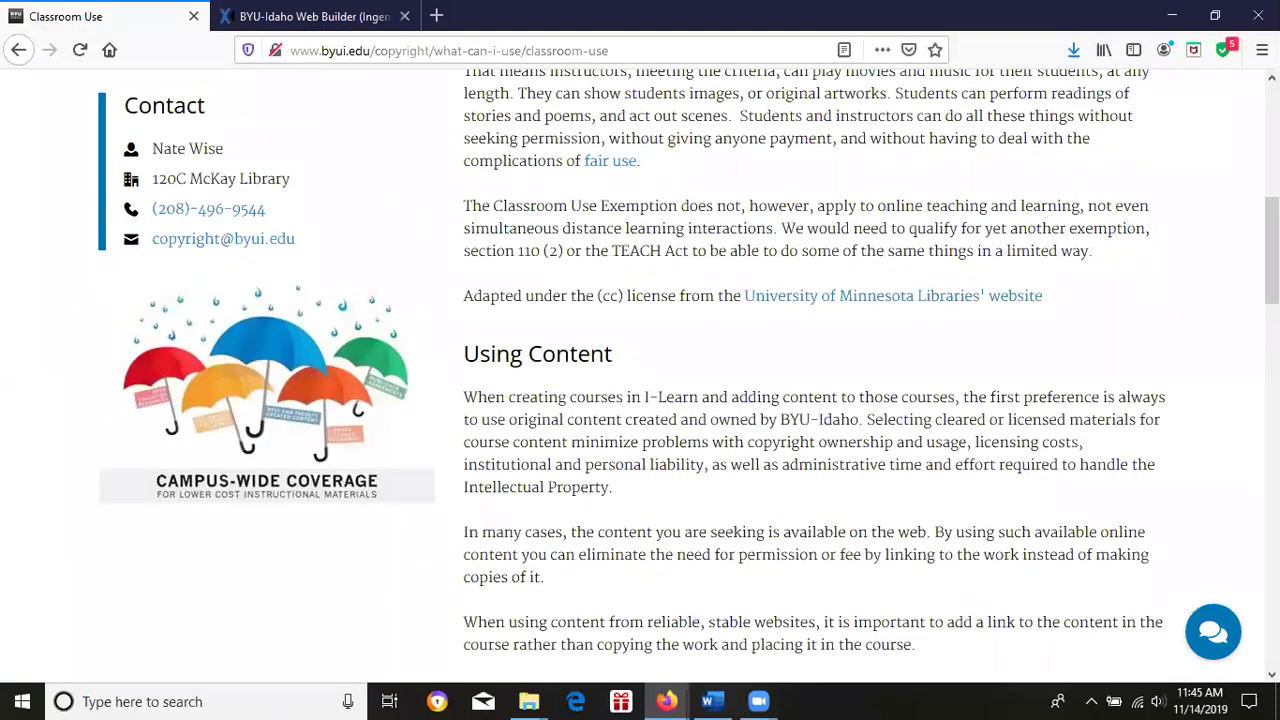
drag(1272, 250, 1272, 120)
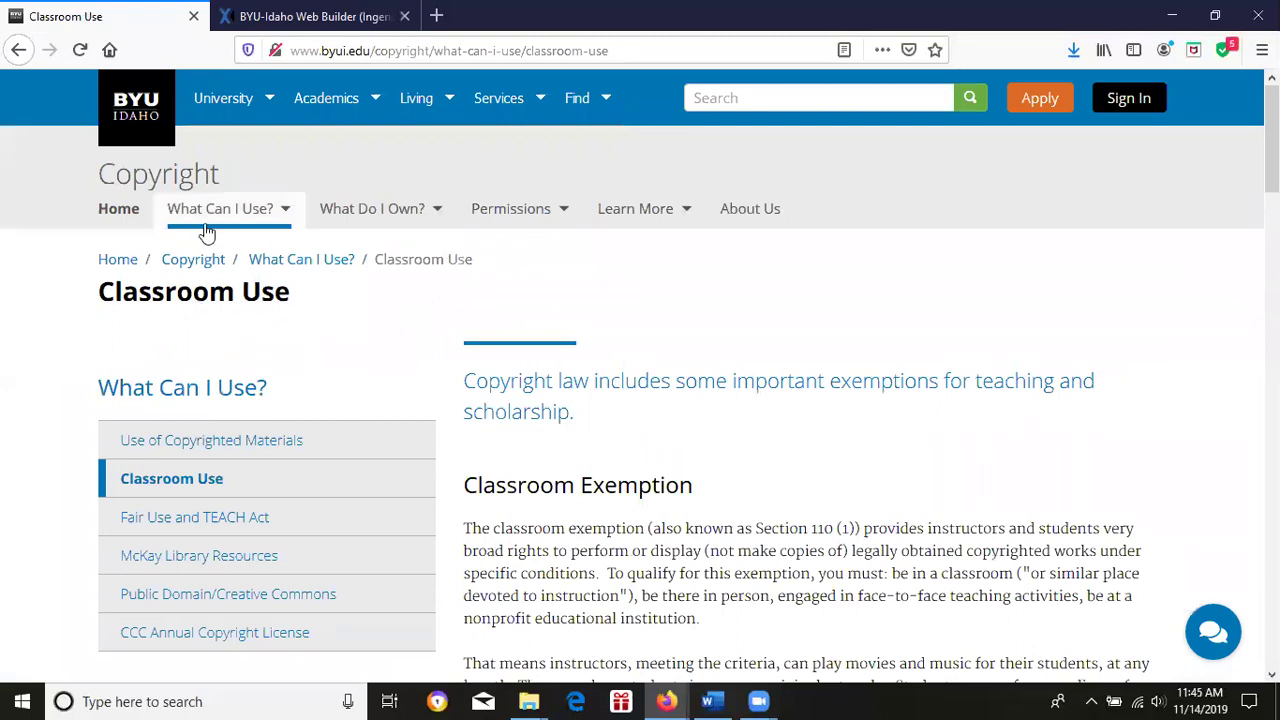
click(300, 12)
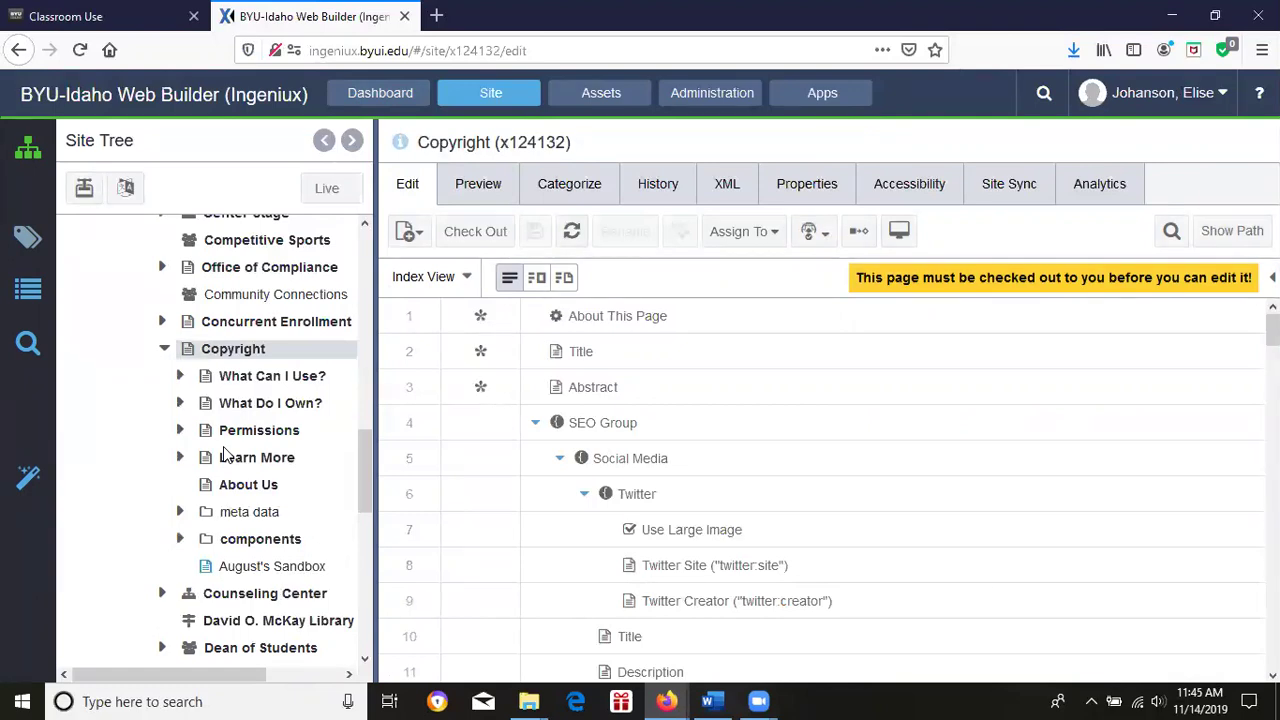
click(274, 568)
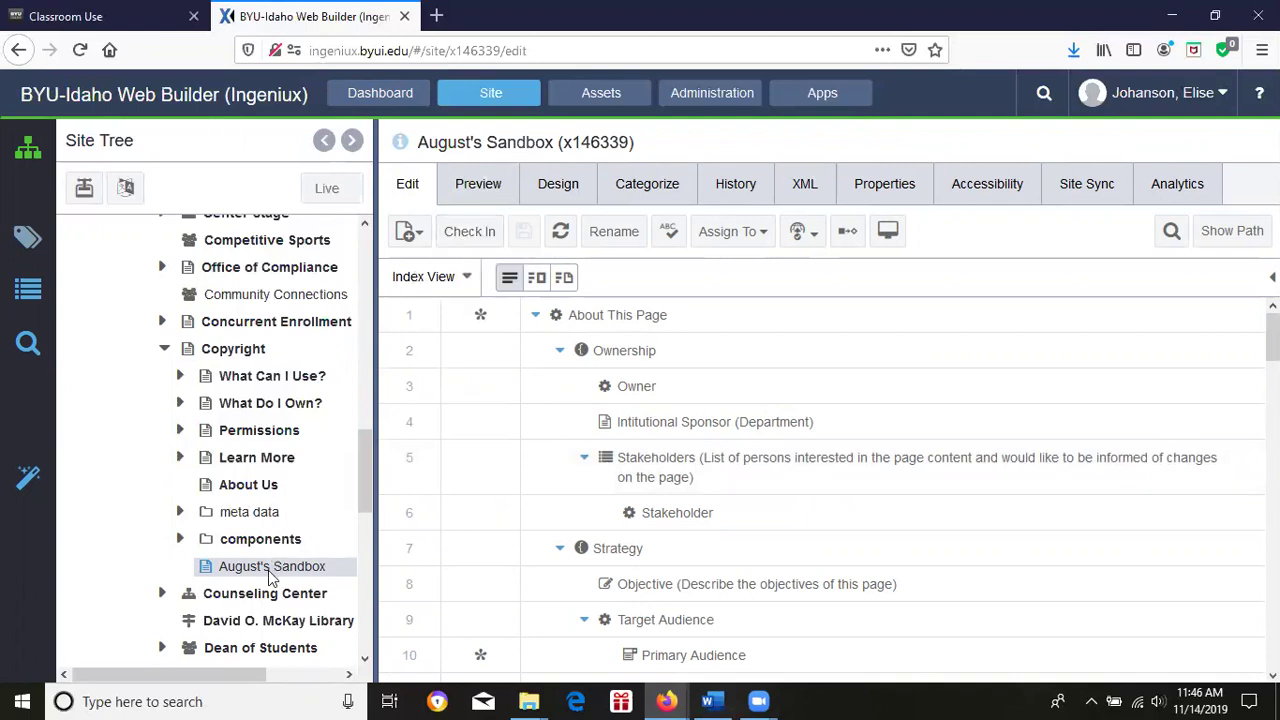
Select the Copyright page (x124132) again and check it out for editing.
click(250, 352)
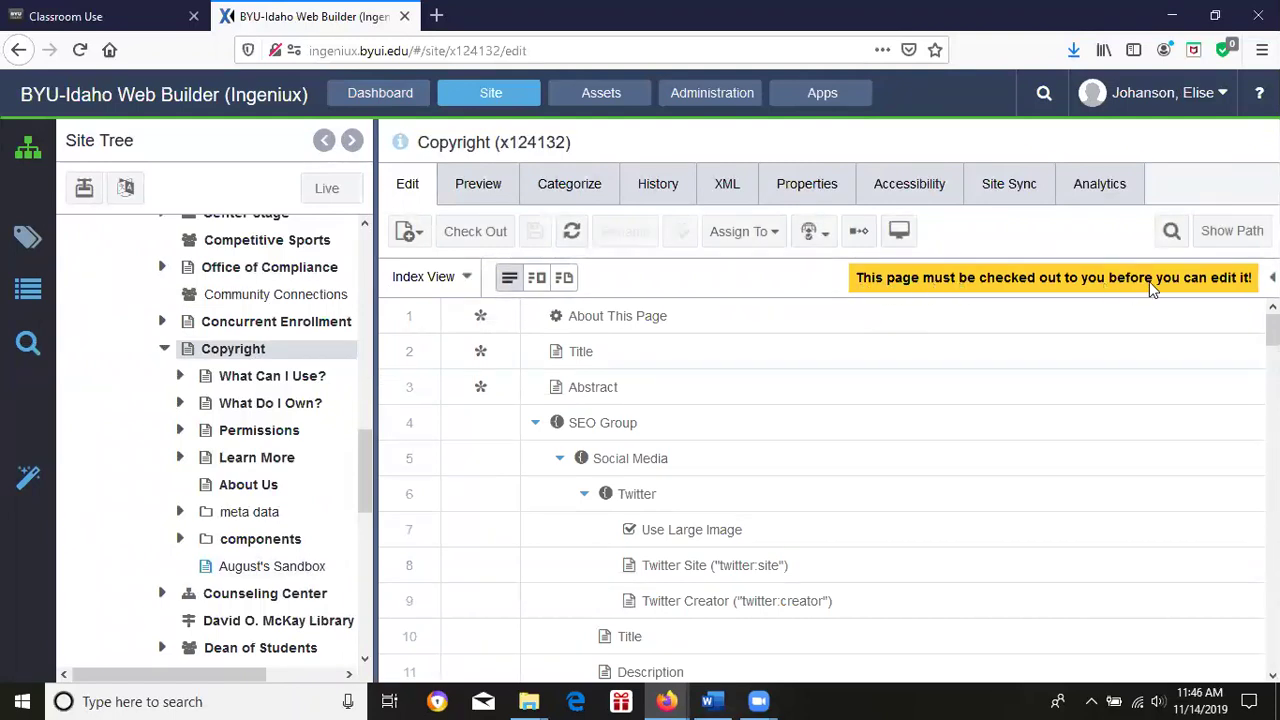
click(476, 232)
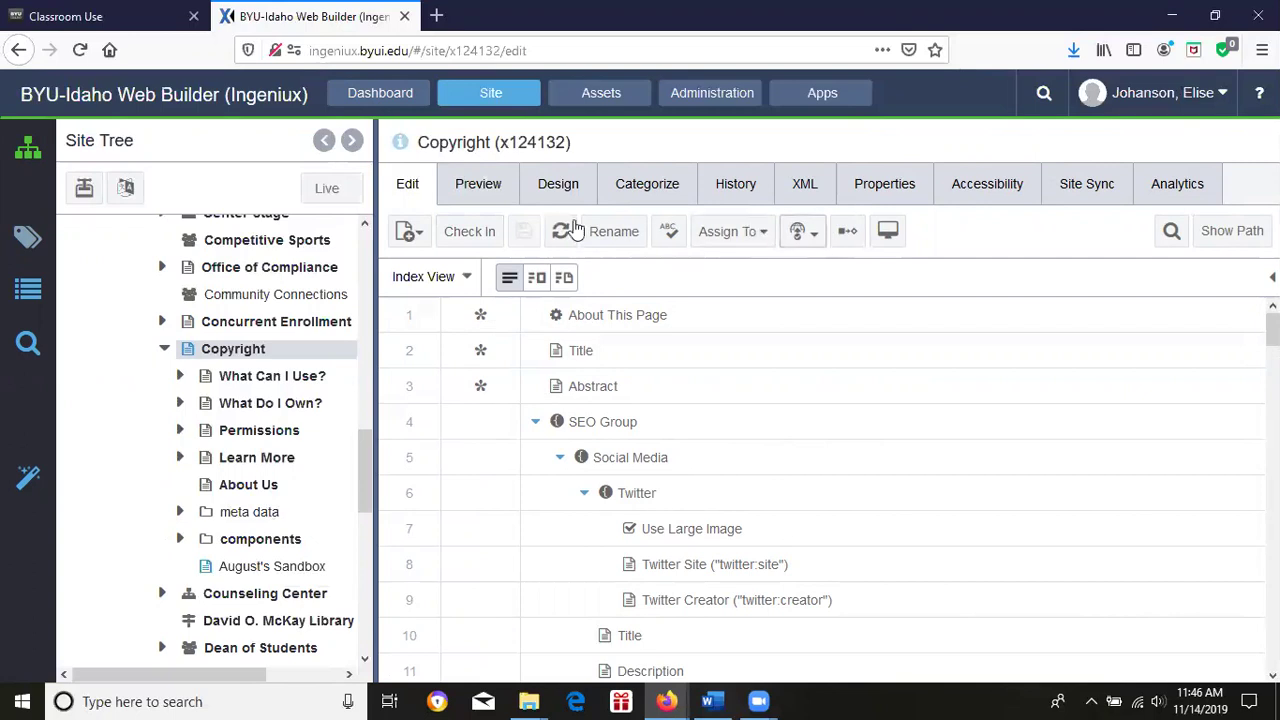
Switch the Copyright page to Design view and expand the Layout section.
click(559, 190)
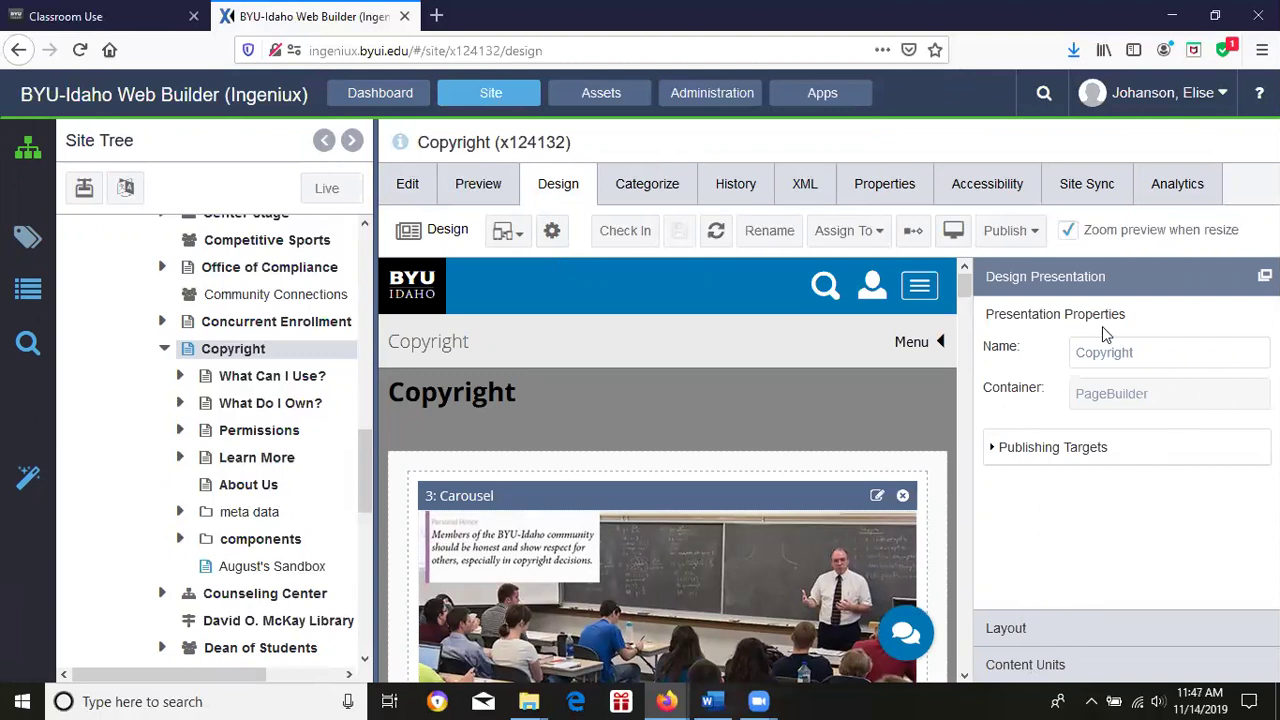
click(1037, 620)
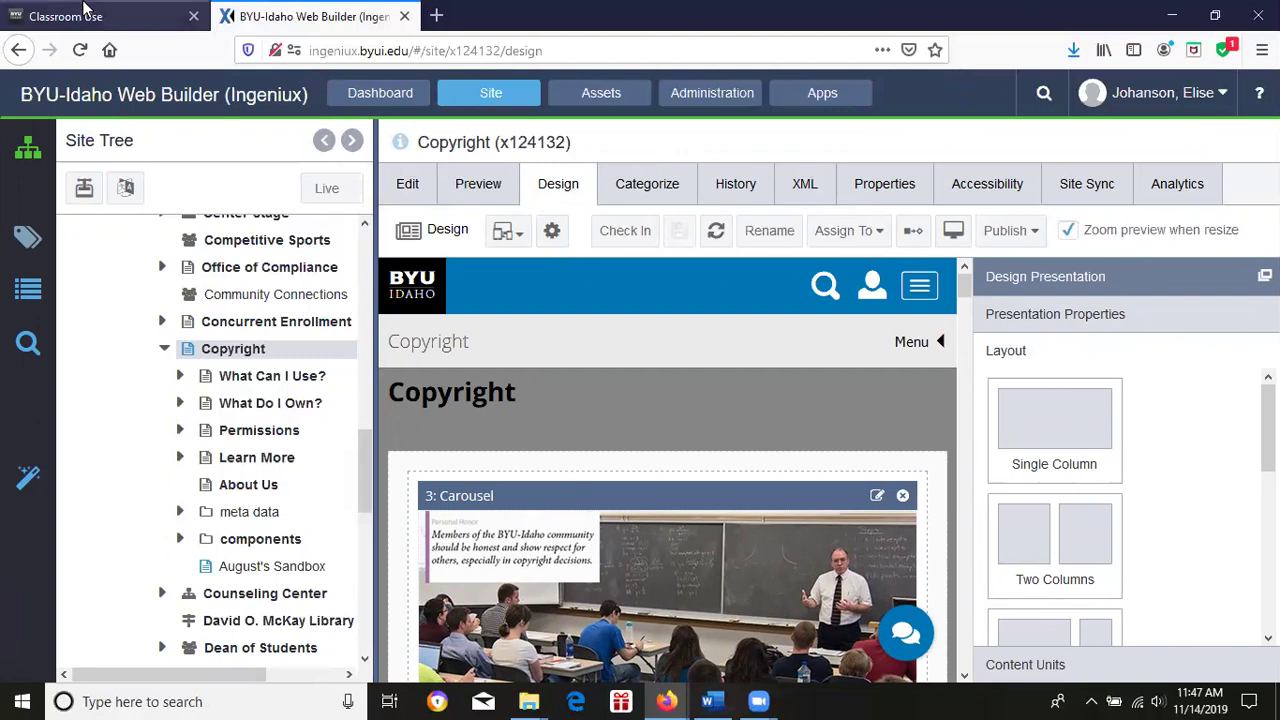
Load the live Copyright home page in the Classroom Use tab, then return to the Web Builder.
click(88, 14)
click(118, 209)
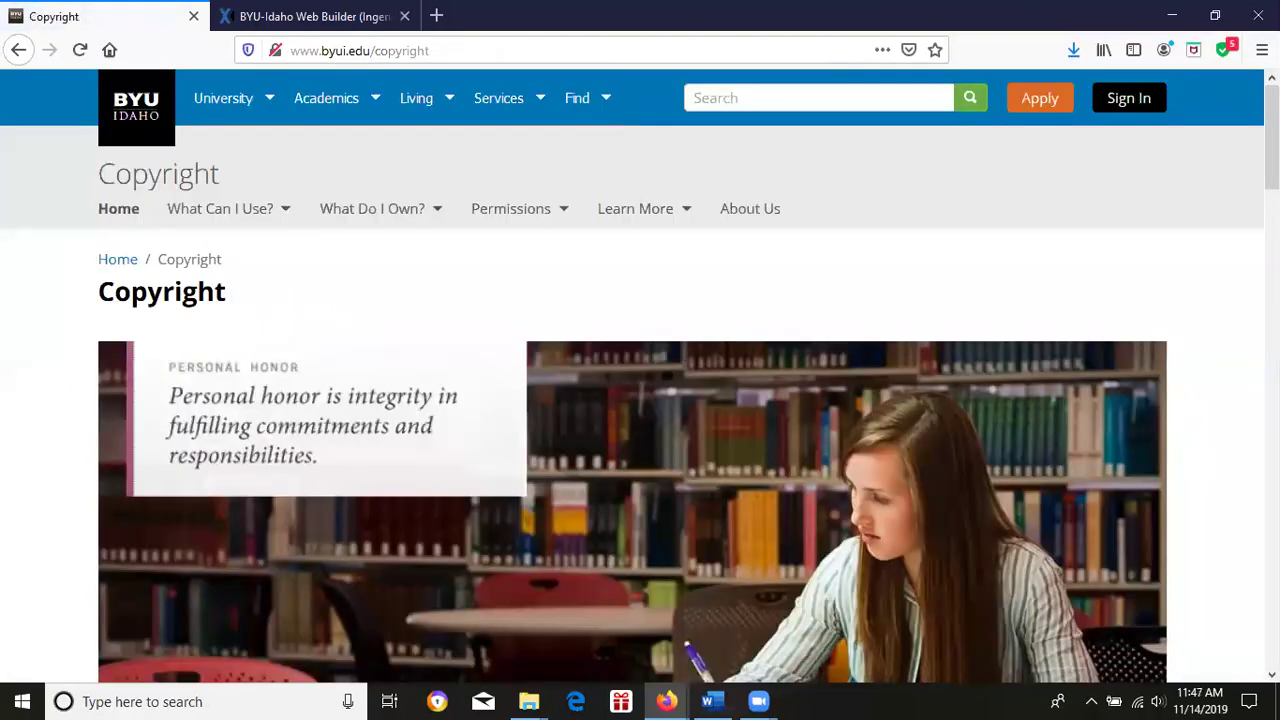
drag(1272, 145, 1272, 290)
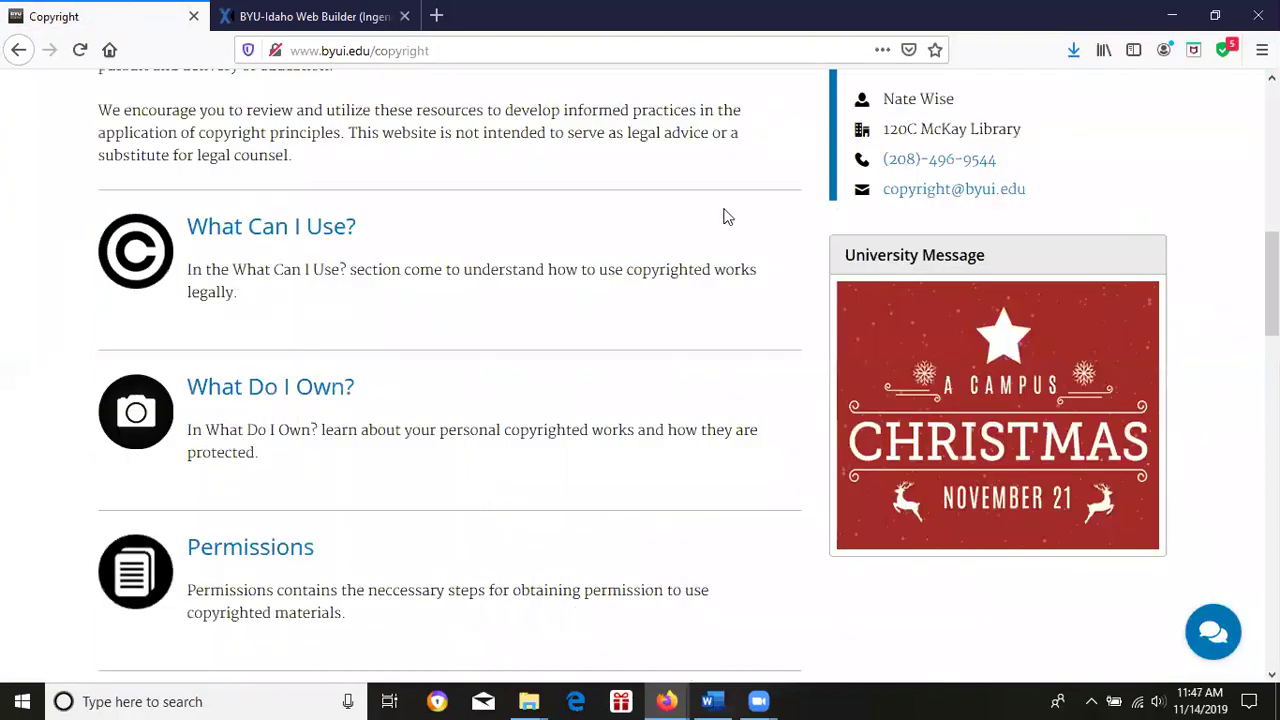
click(276, 10)
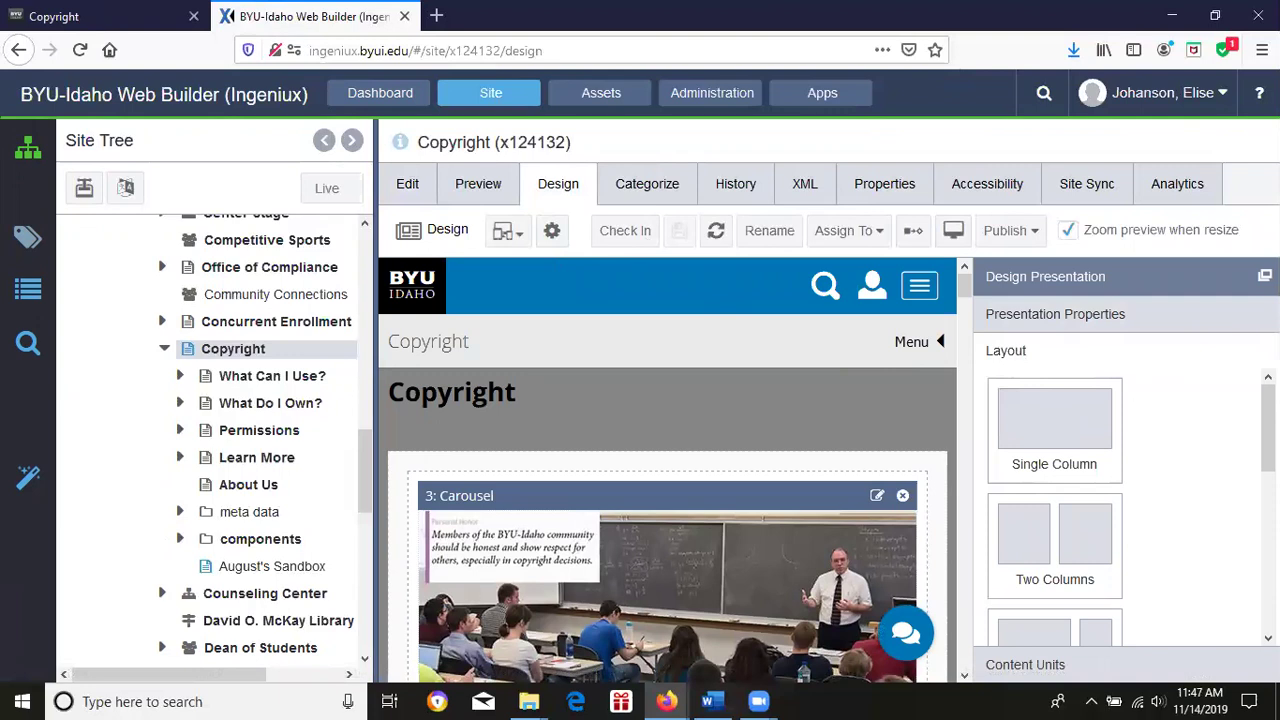
Scroll past the Layout options and expand Content Units, showing (Home) Ad and (Home) Banner.
scroll(1090, 450, down, 2)
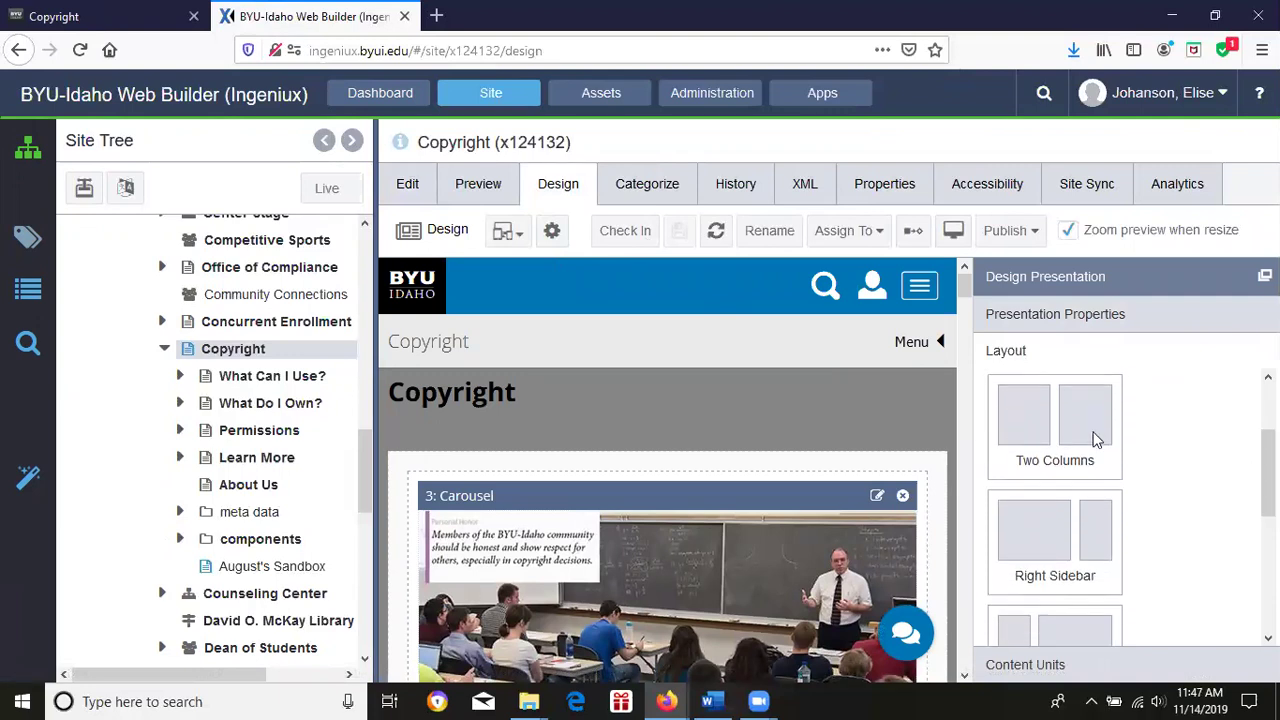
scroll(1003, 445, down, 2)
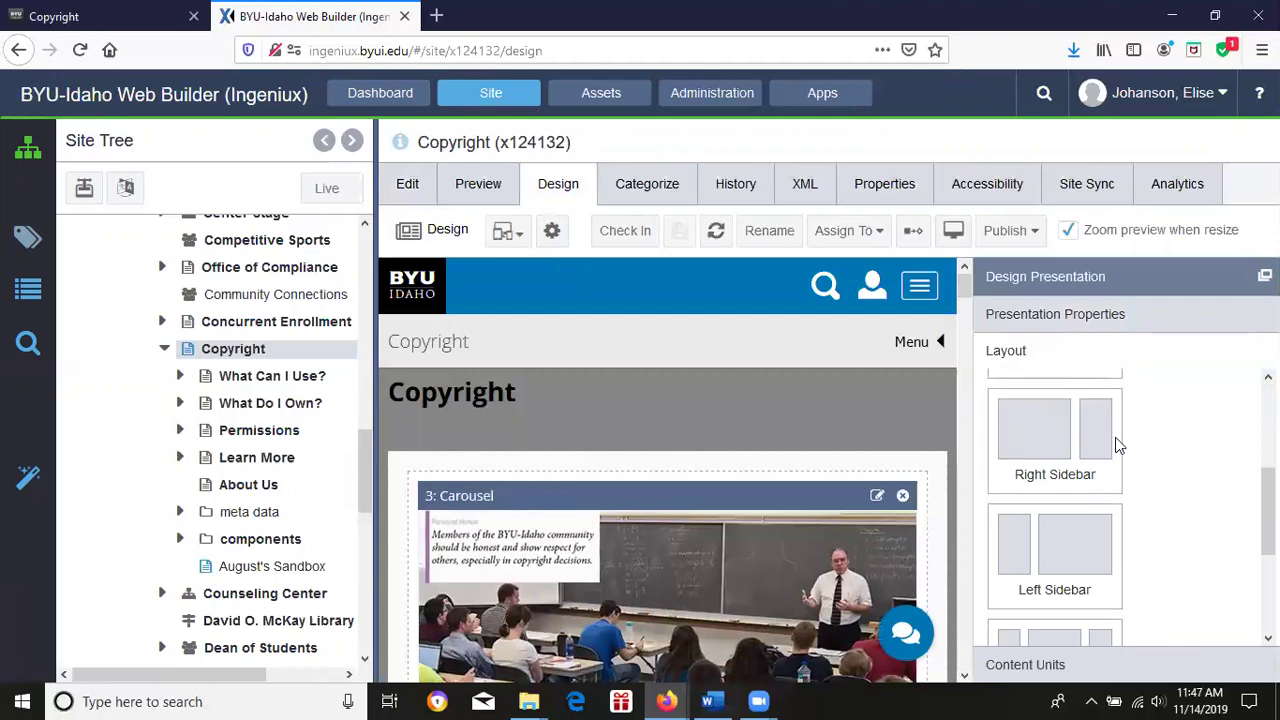
scroll(1109, 489, down, 1)
scroll(1055, 500, down, 2)
scroll(1055, 500, up, 5)
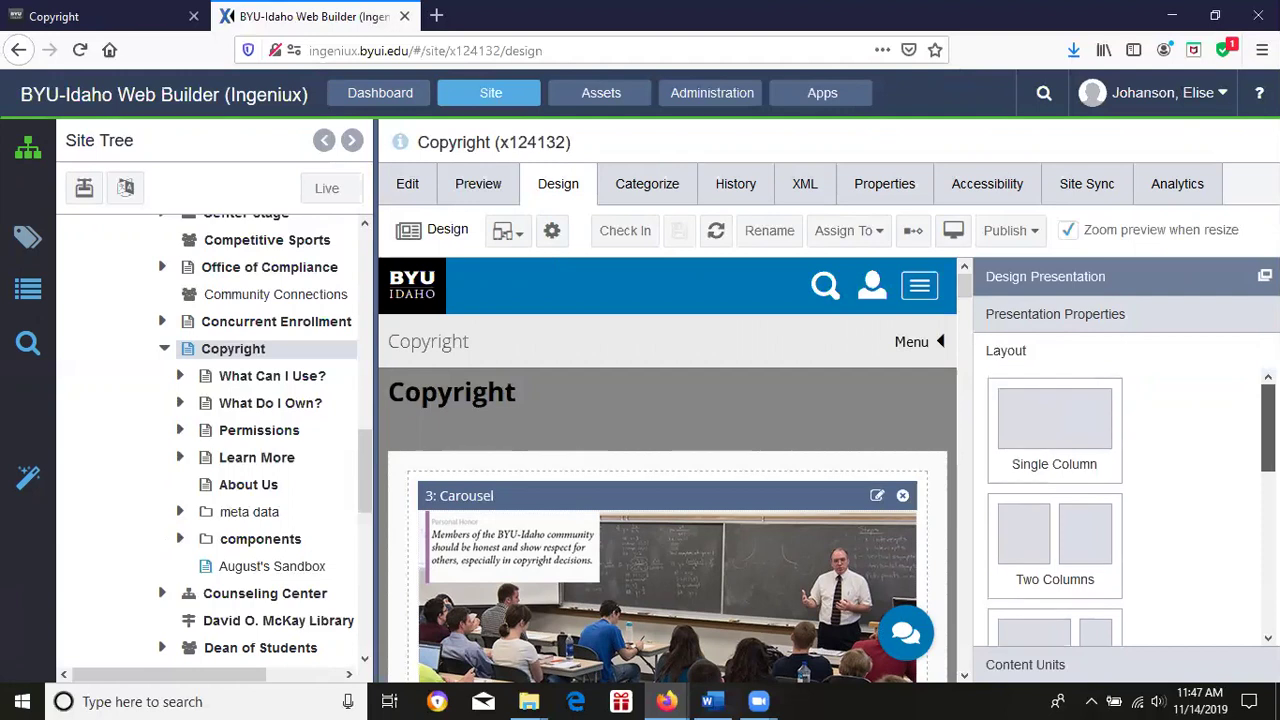
click(1028, 664)
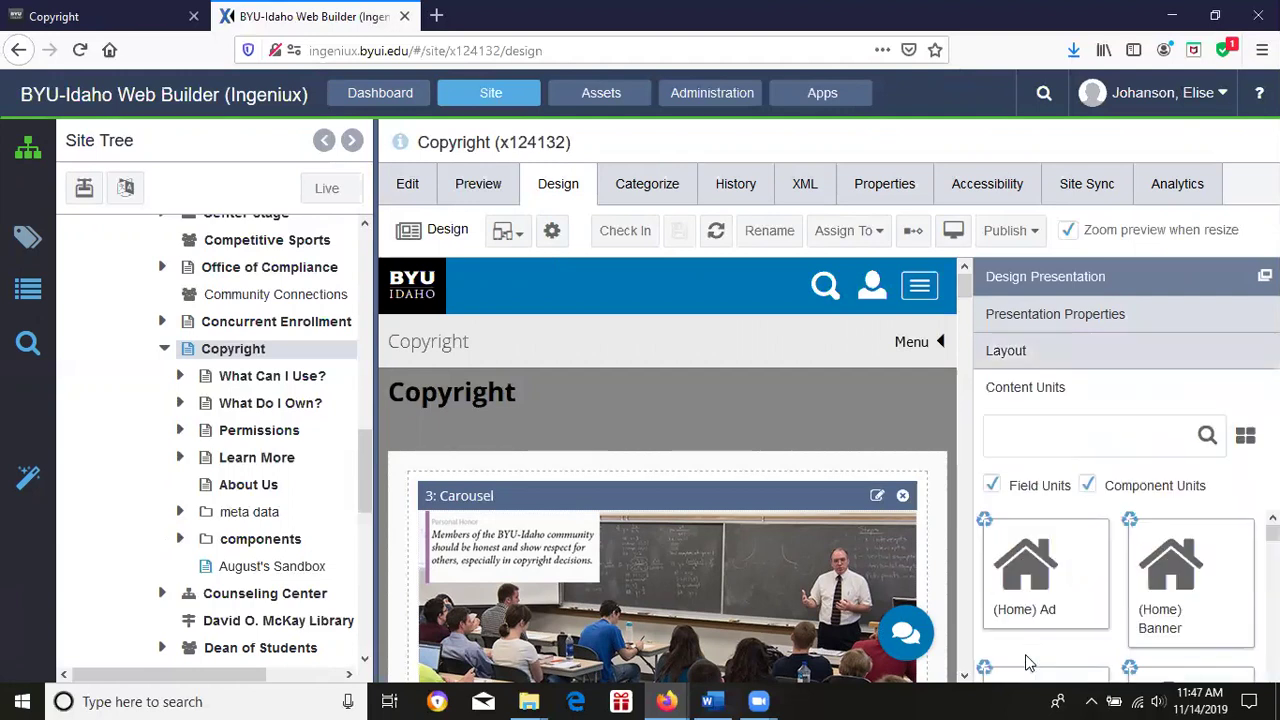
mouse_move(1273, 532)
mouse_down()
mouse_move(1273, 552)
mouse_move(1273, 530)
mouse_up()
drag(1045, 570, 1078, 543)
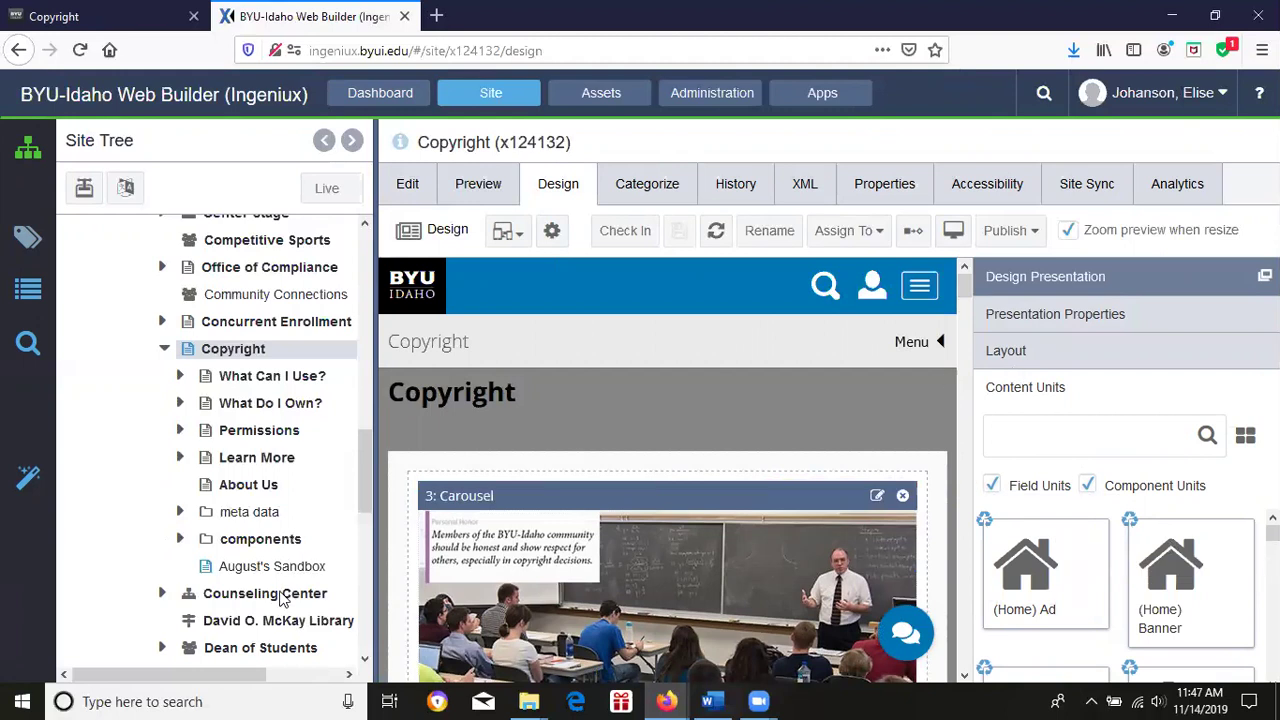
Check the Copyright page back in to the Live publishing target.
click(625, 230)
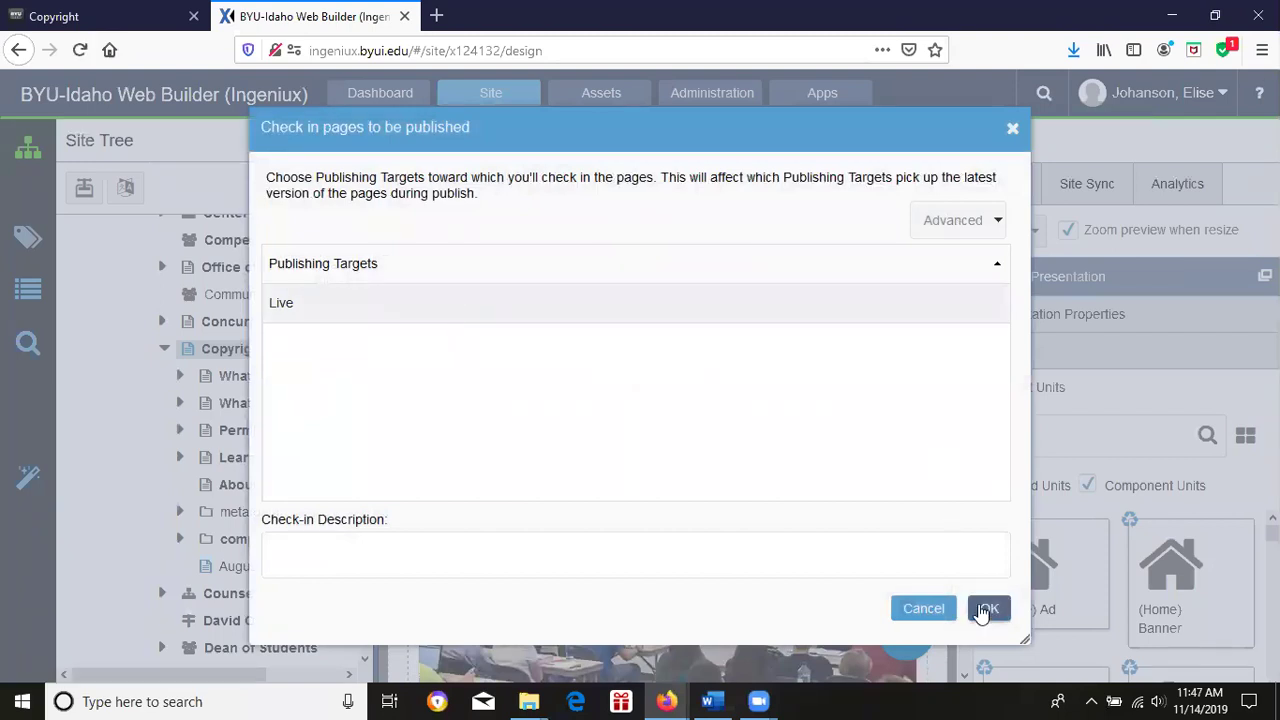
click(986, 609)
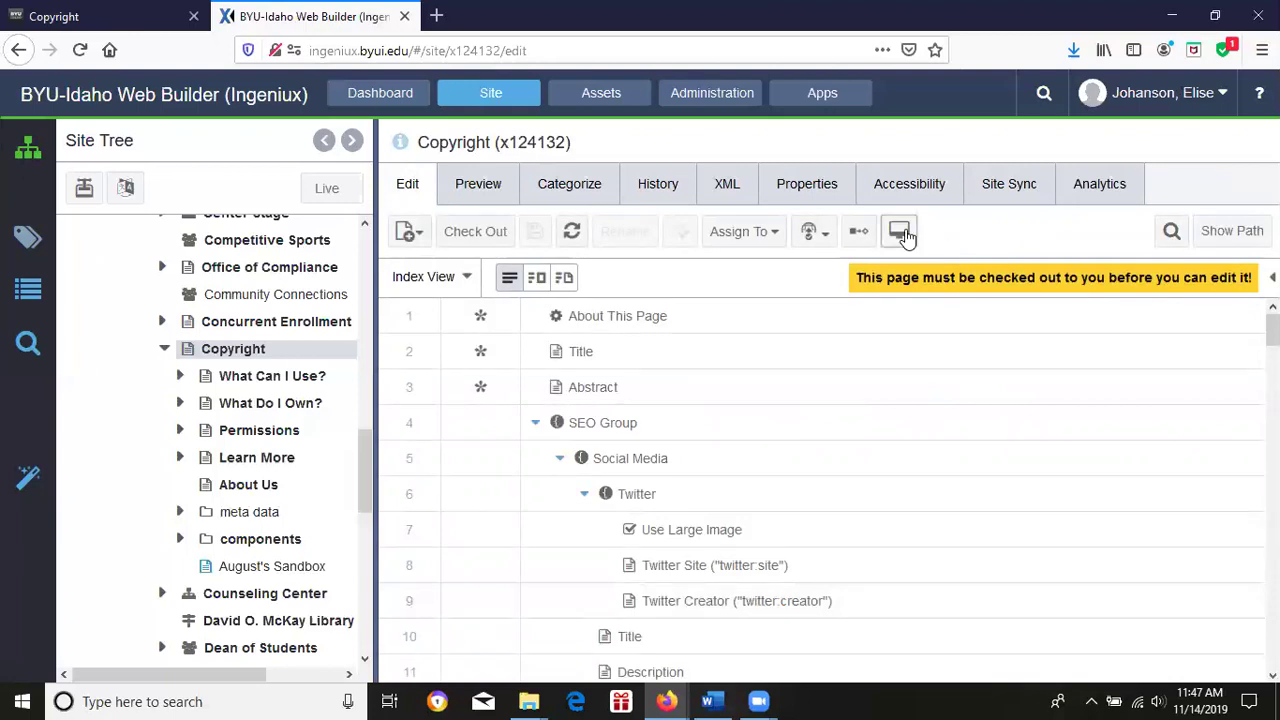
Preview the Copyright page, refresh it twice, and pop the preview out into its own window.
click(466, 193)
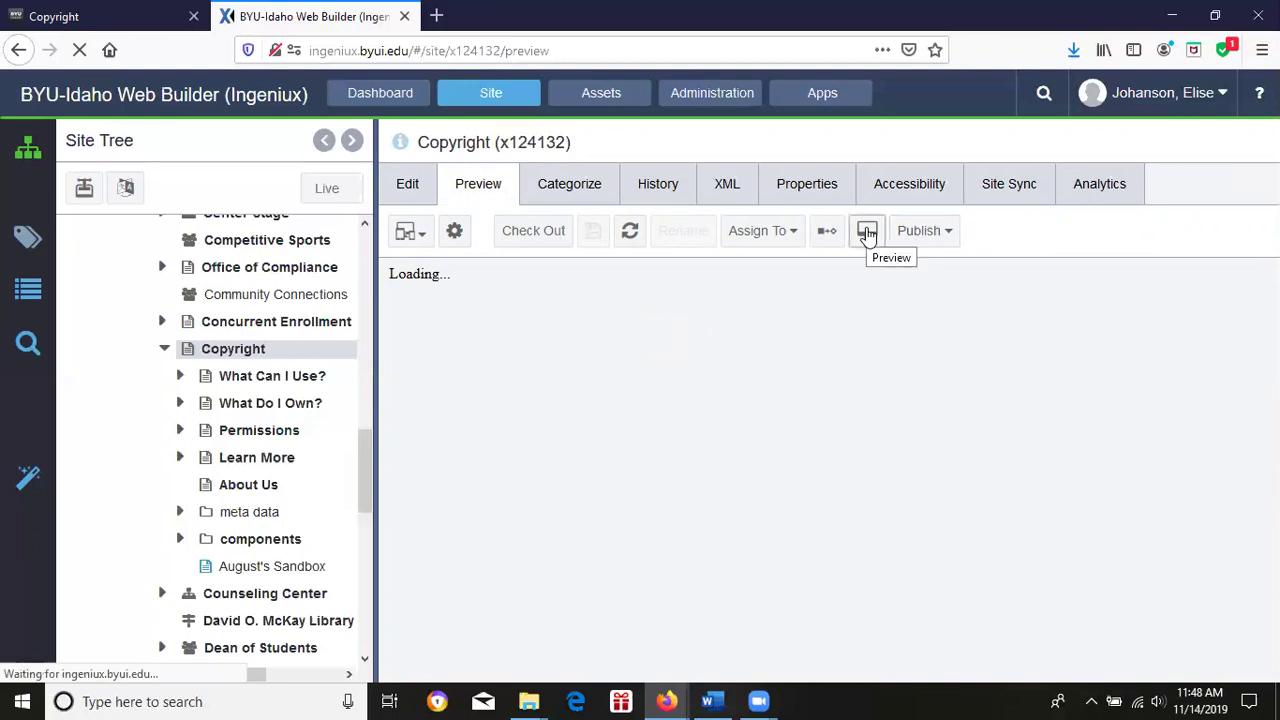
click(867, 233)
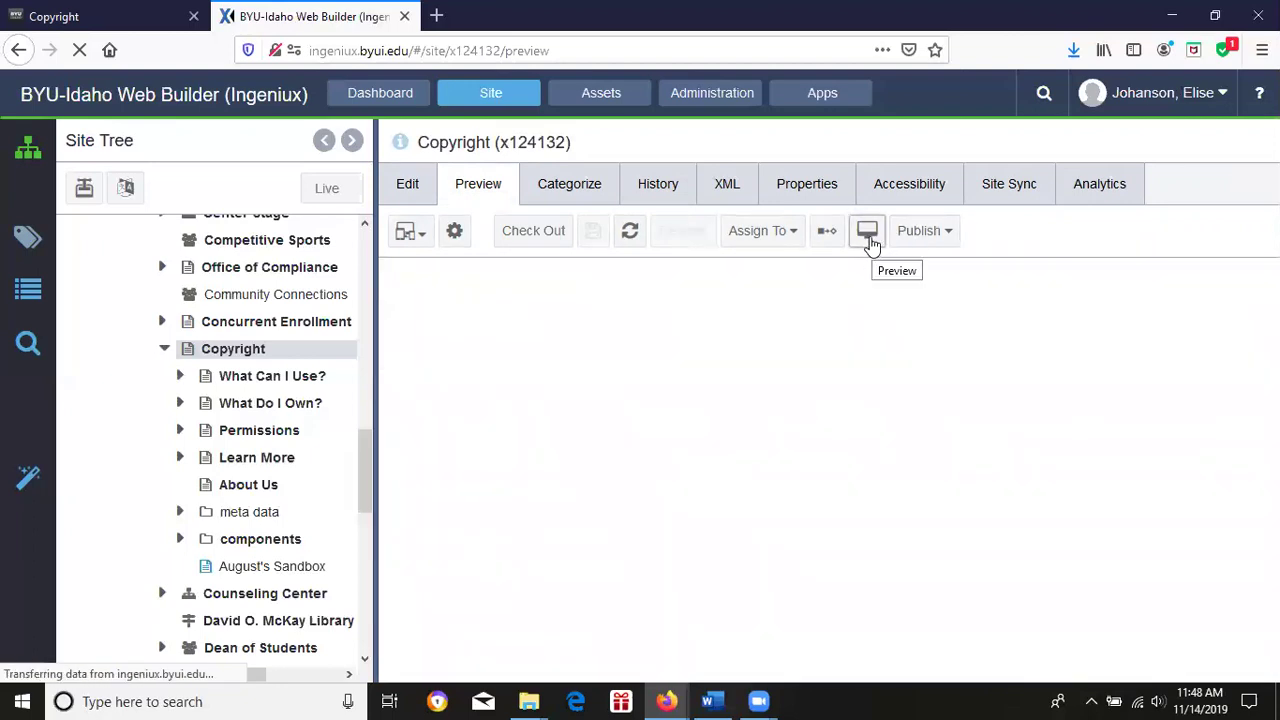
click(867, 233)
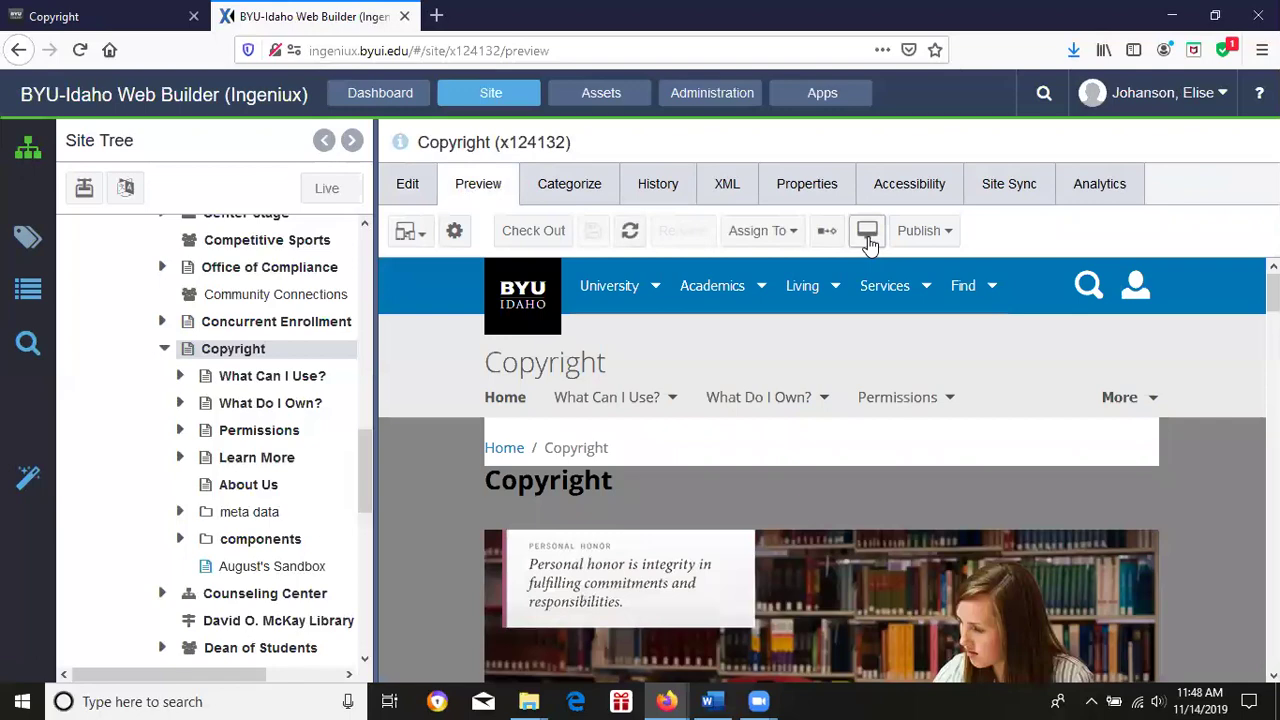
click(867, 236)
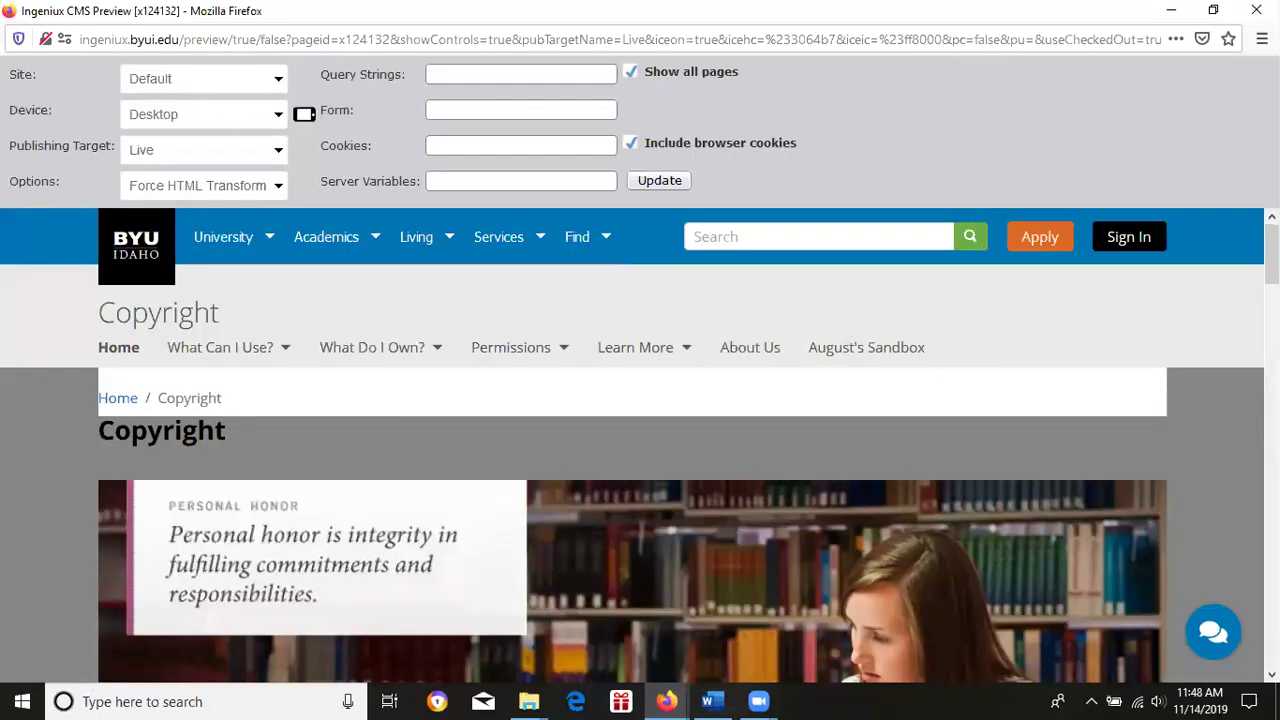
Render the Copyright page preview as a Generic Mobile Device, then close the preview window.
scroll(505, 398, down, 10)
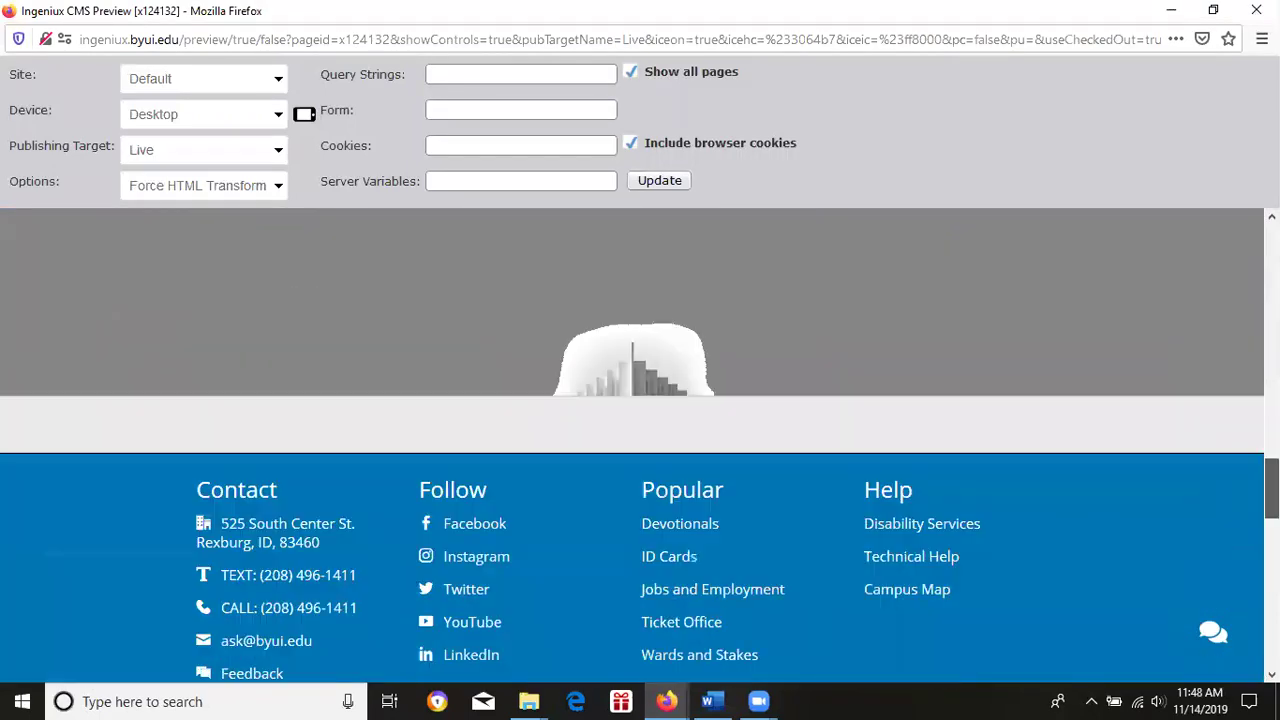
scroll(911, 465, up, 15)
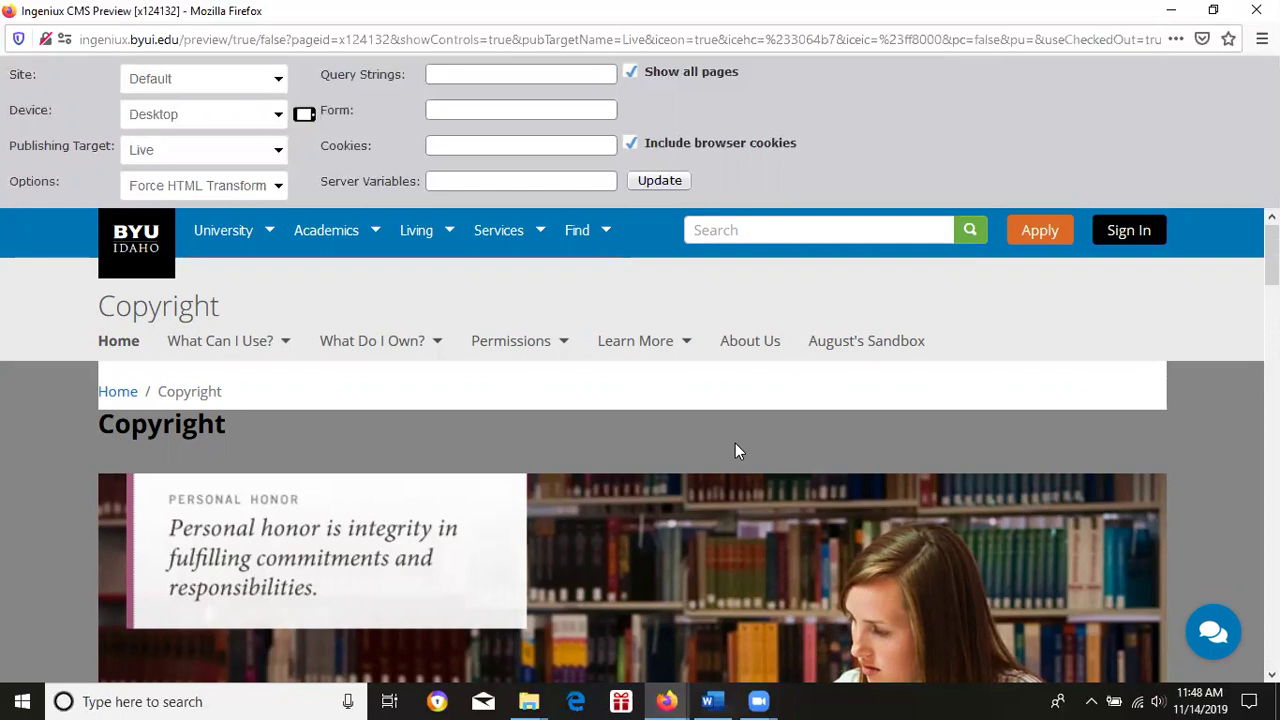
click(253, 117)
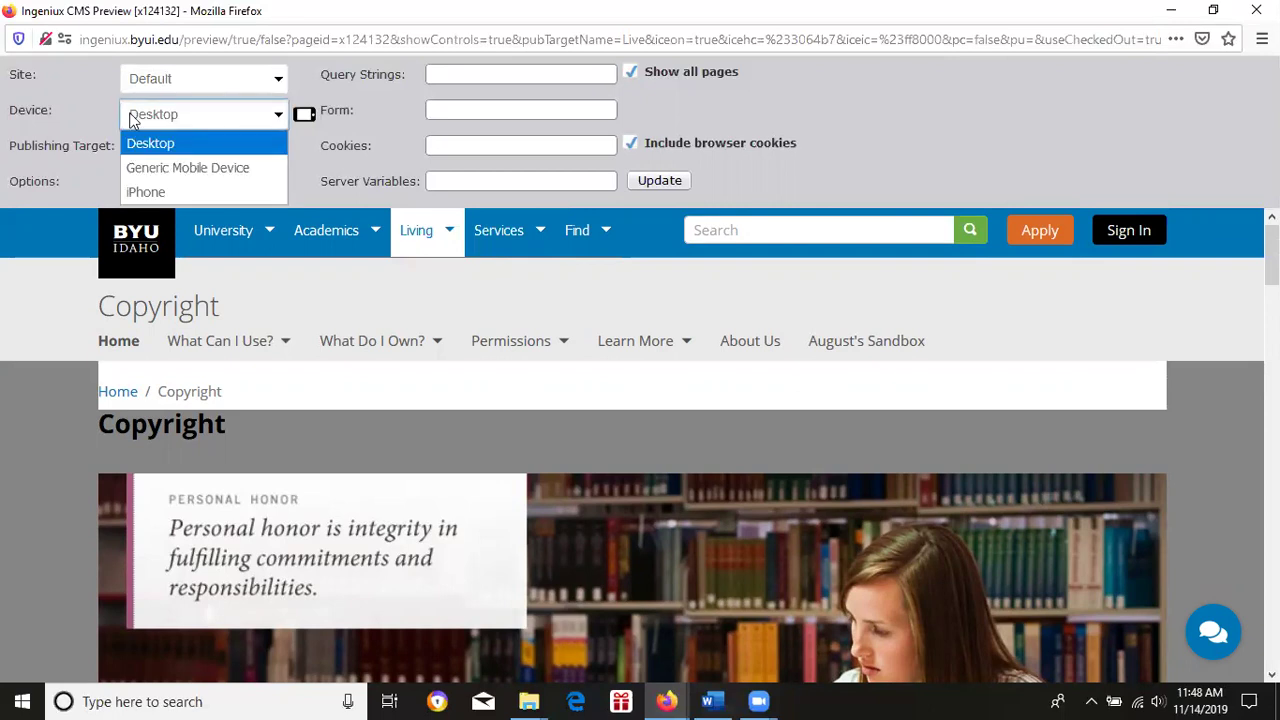
click(190, 168)
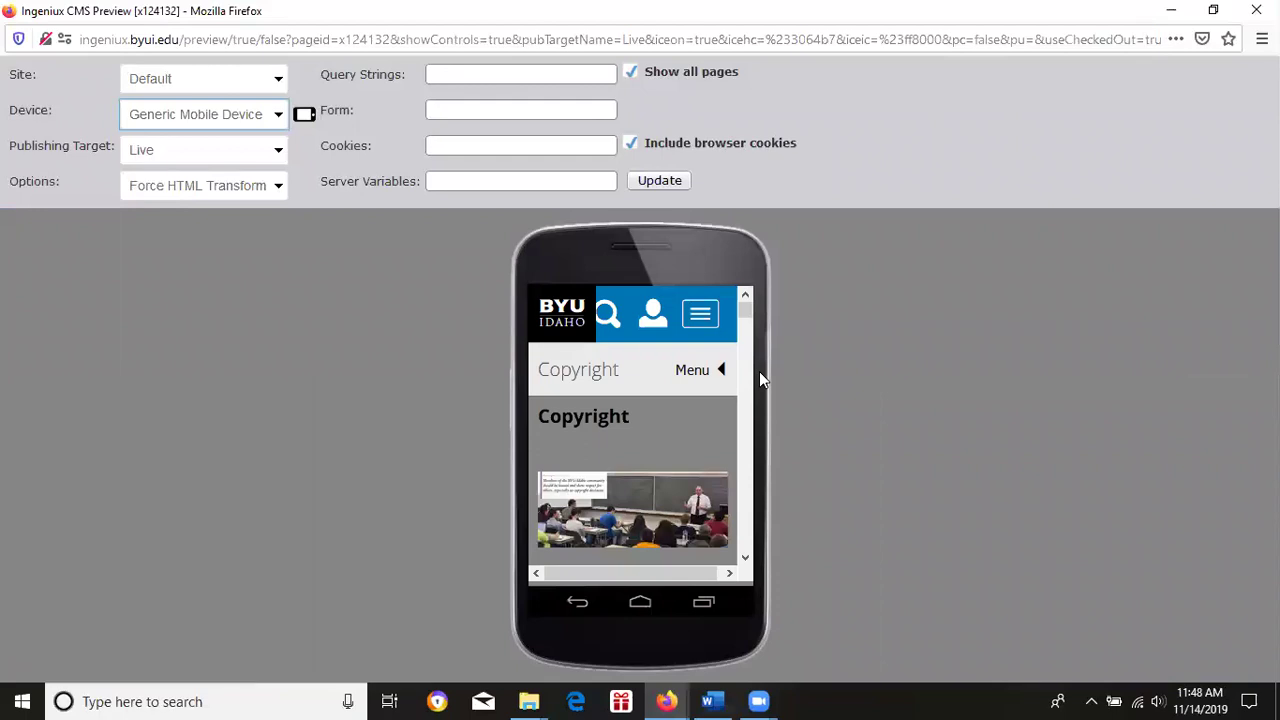
drag(744, 312, 940, 194)
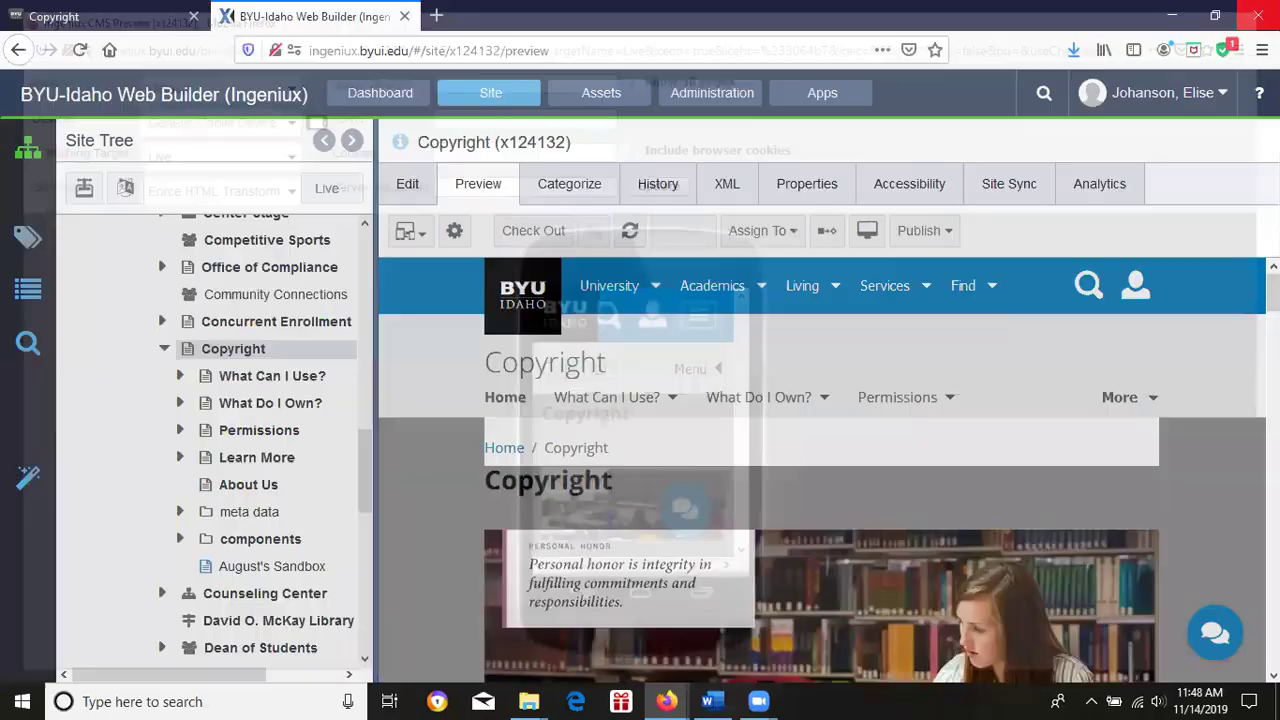
click(1256, 10)
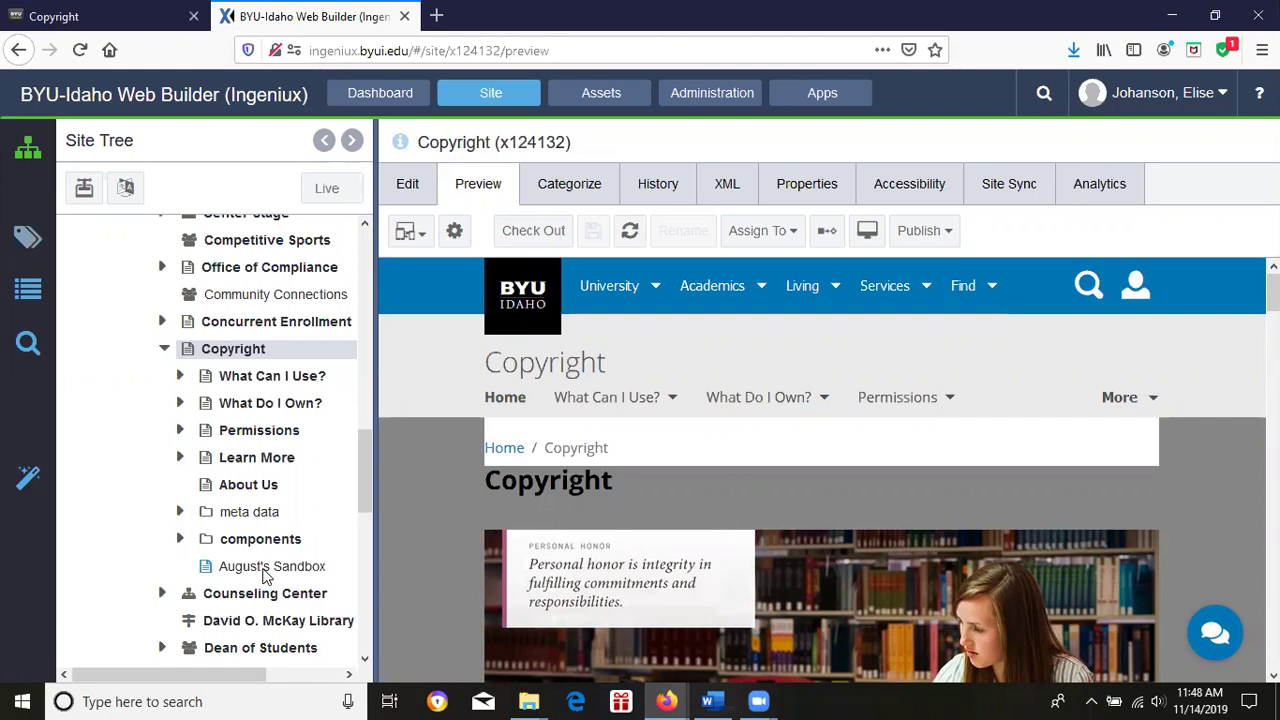
Show August's Sandbox in Design view and scroll the Content Units list to Open Paragraph.
click(266, 567)
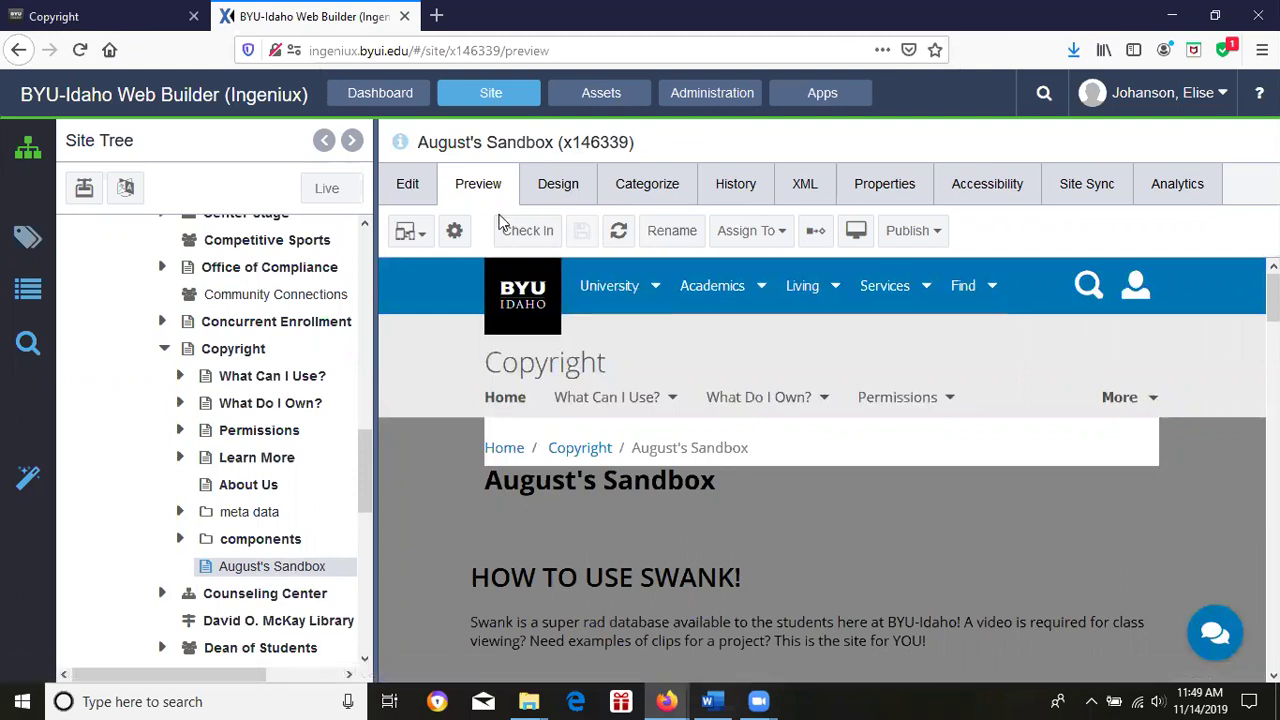
click(556, 185)
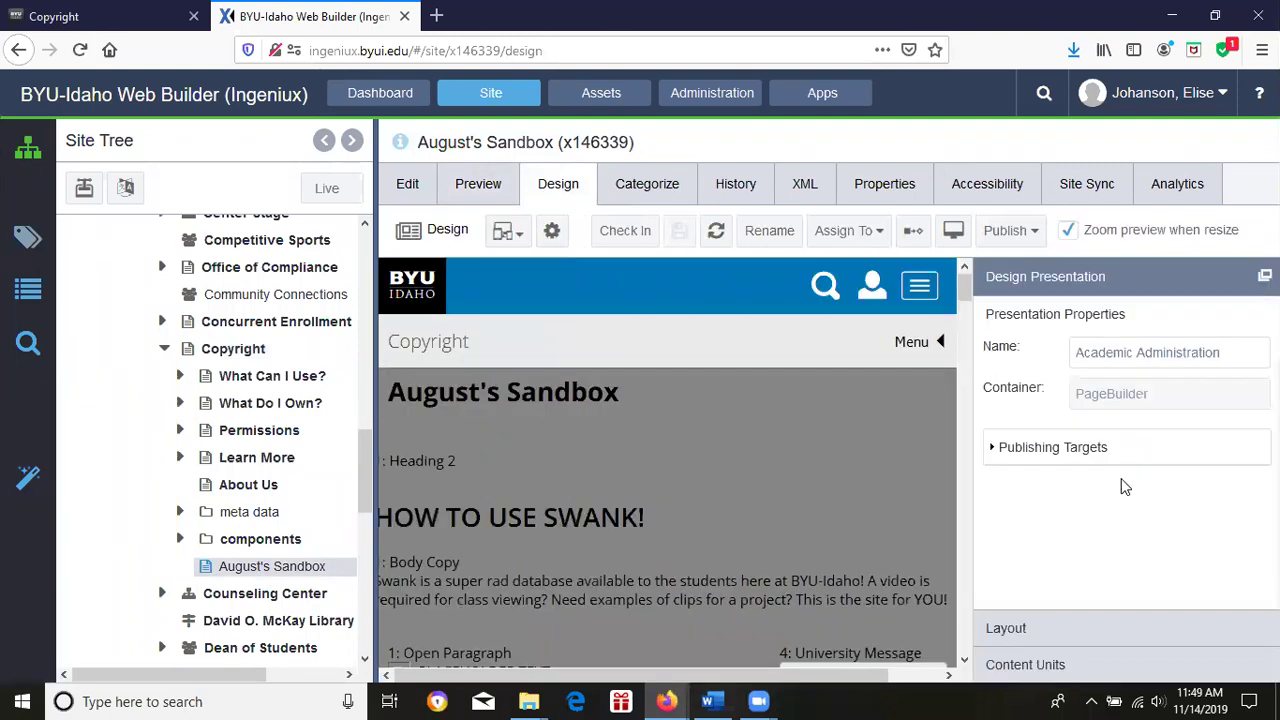
click(1010, 664)
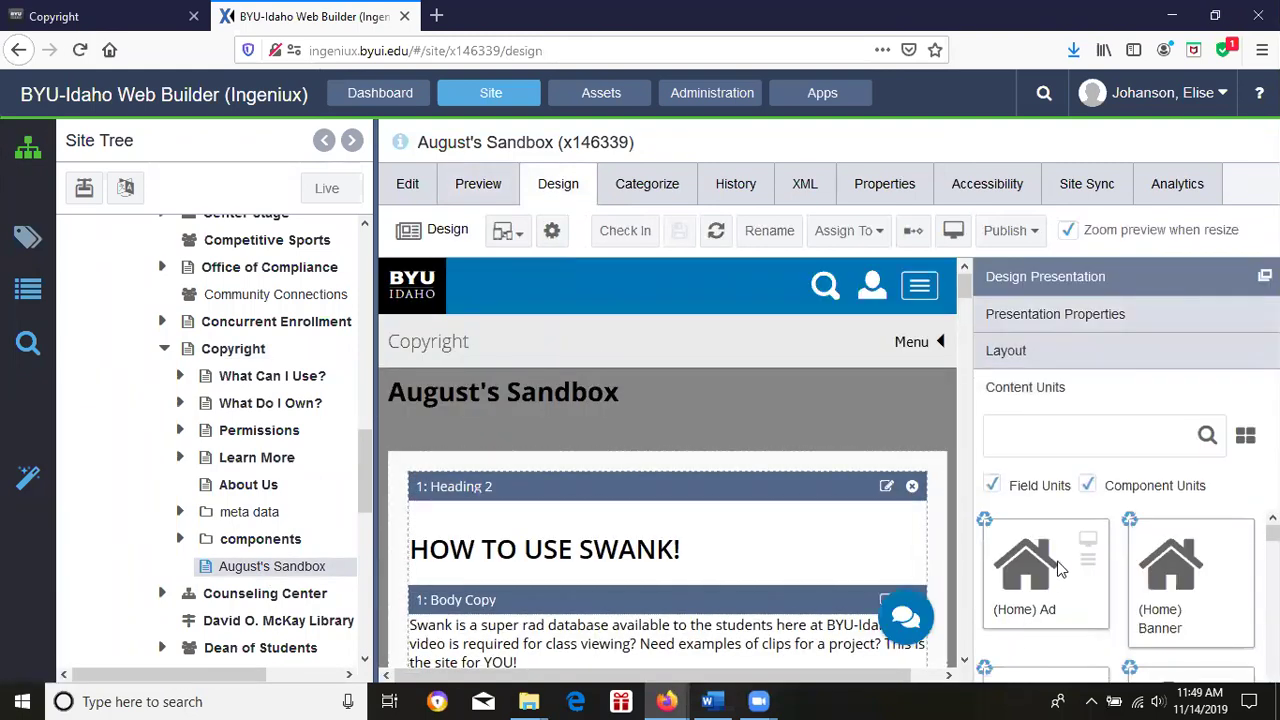
scroll(1128, 596, down, 10)
scroll(1116, 596, down, 8)
scroll(1128, 596, down, 3)
scroll(1128, 596, up, 3)
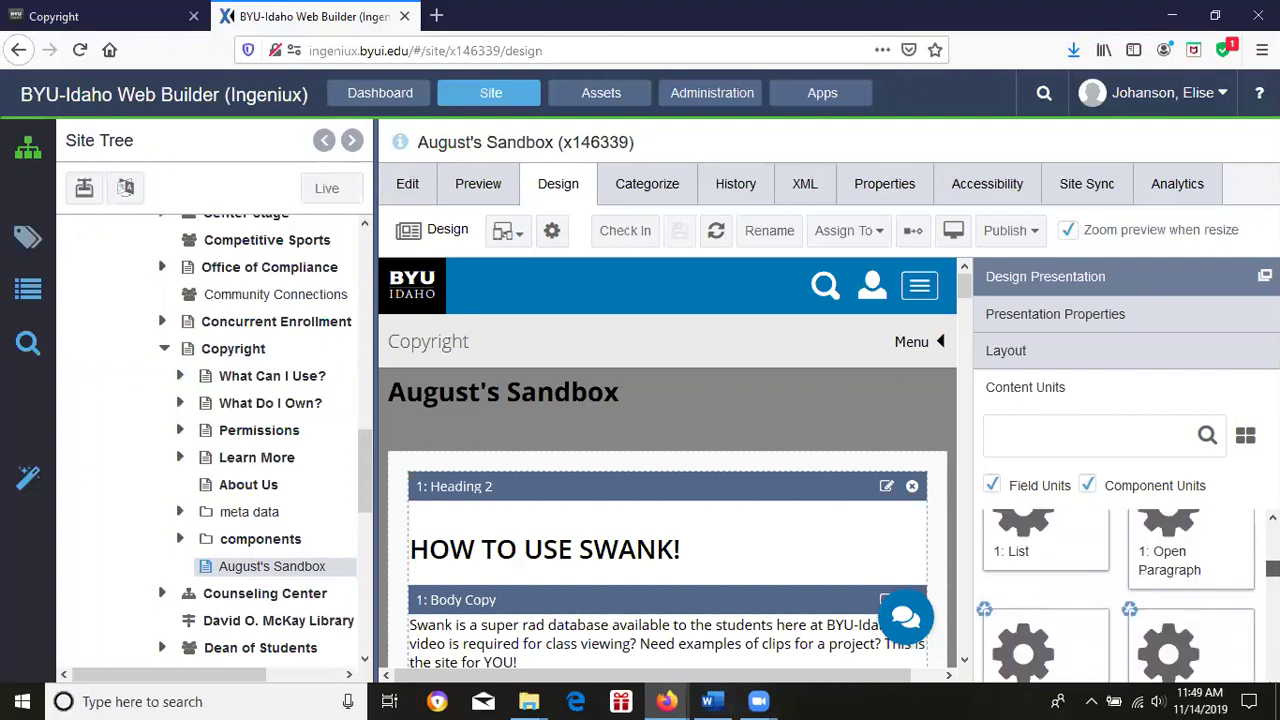
scroll(1170, 590, down, 2)
scroll(1170, 590, up, 3)
Place an Open Paragraph unit above Heading 2 and create new content for it.
drag(858, 532, 662, 478)
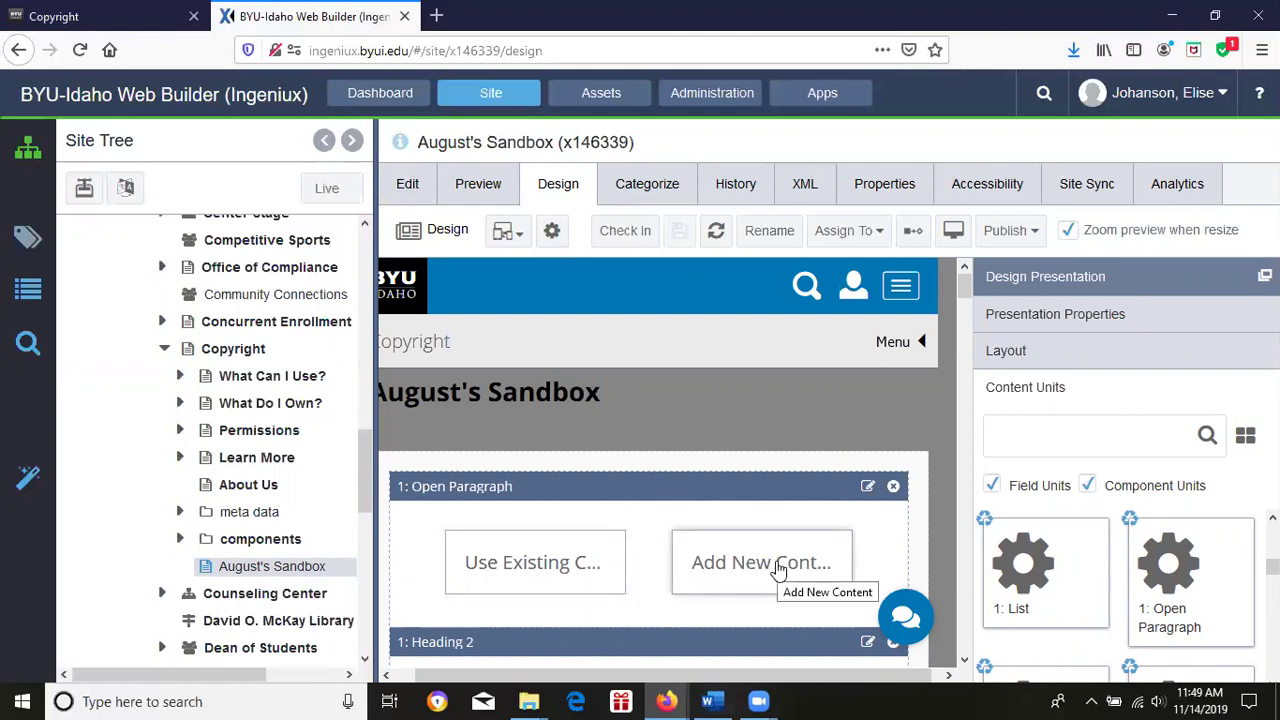
click(181, 540)
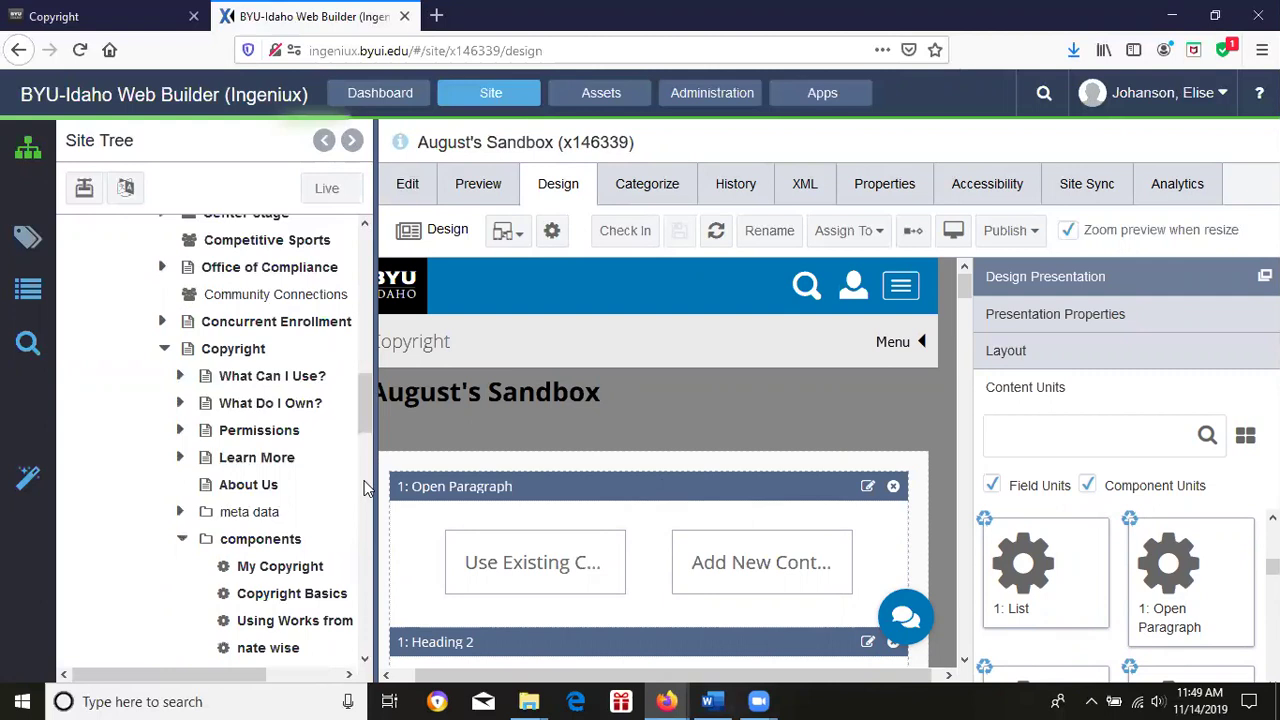
drag(362, 413, 395, 414)
click(182, 481)
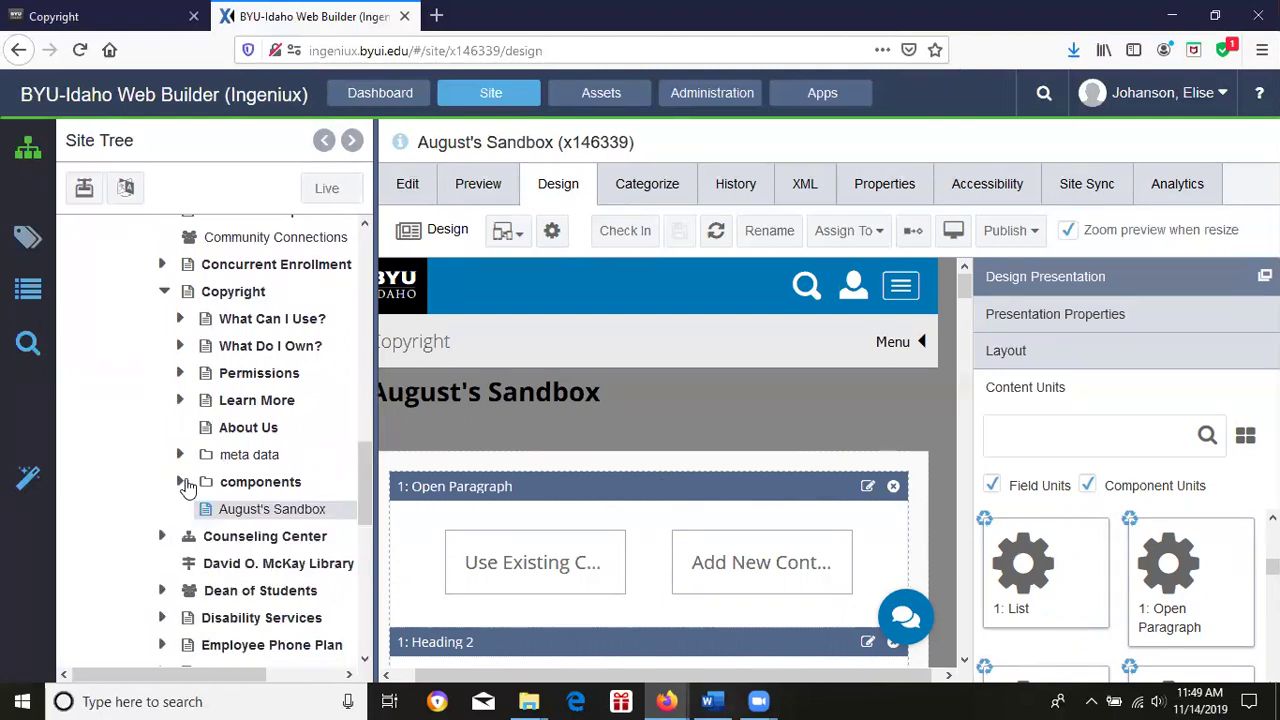
click(714, 565)
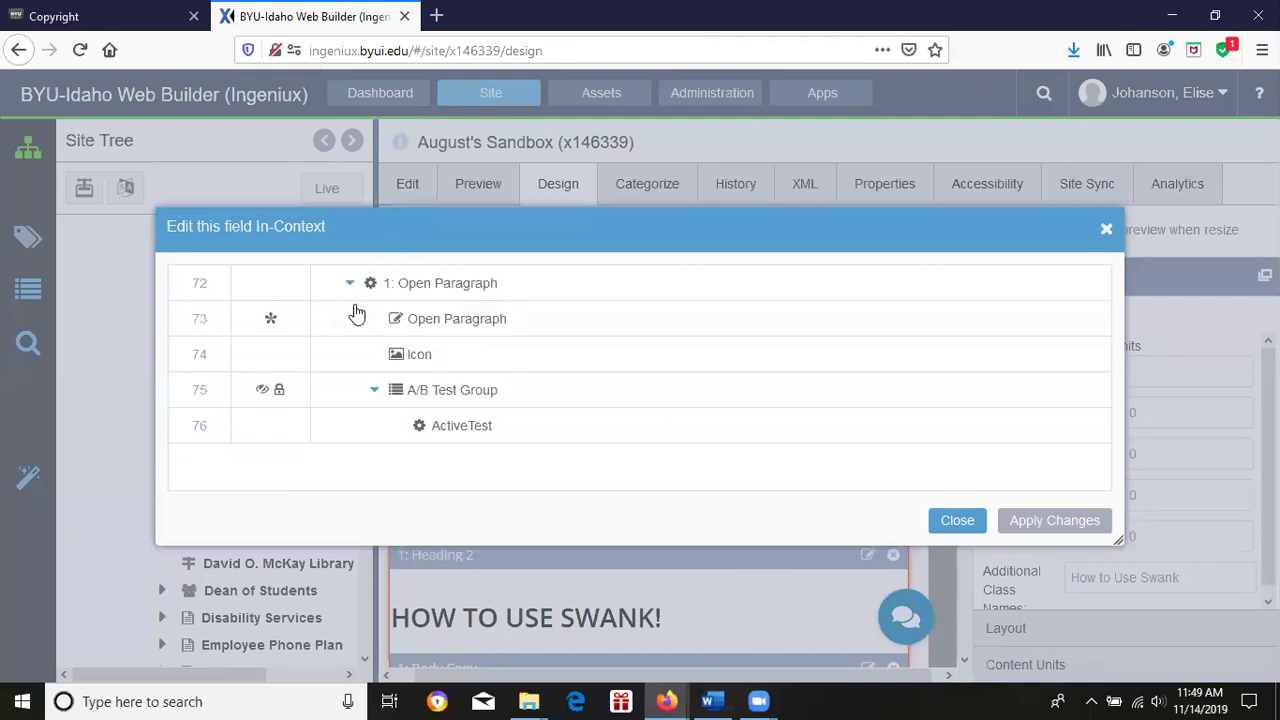
Replace the Open Paragraph's placeholder text with 'Typing hakdsgfiuwebfjuvb;sm,vbk'.
click(271, 320)
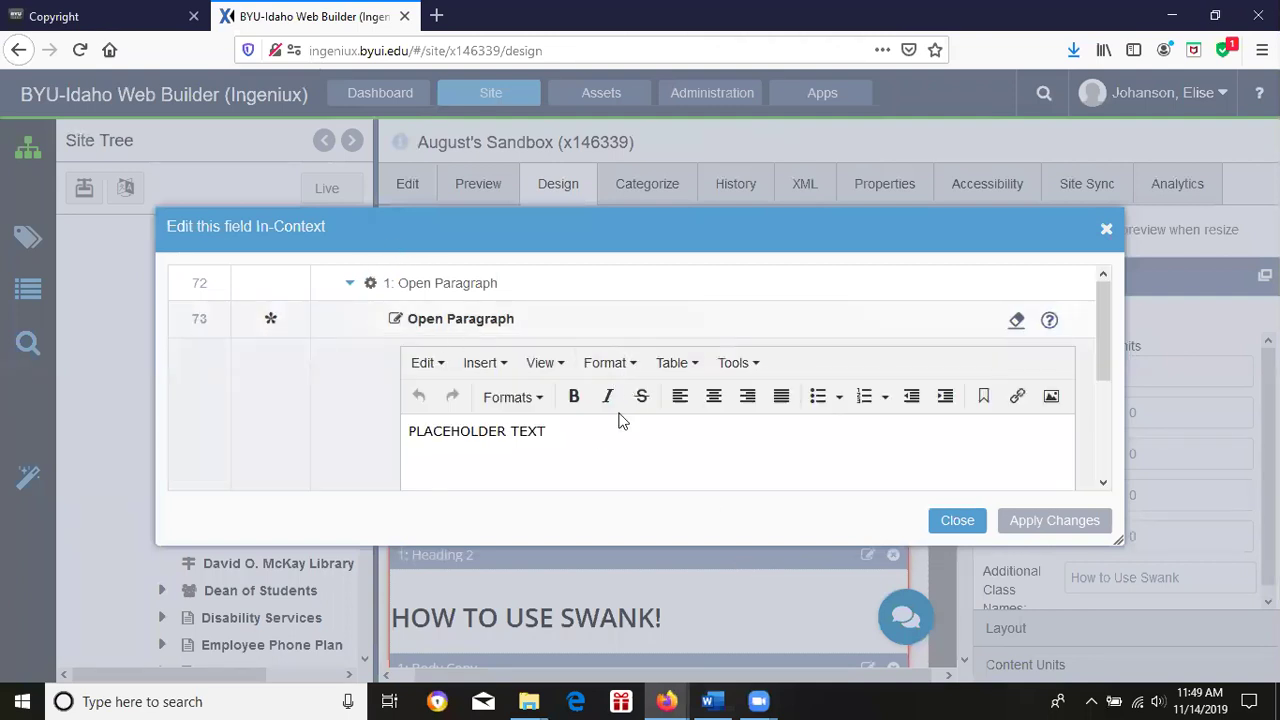
drag(574, 437, 420, 453)
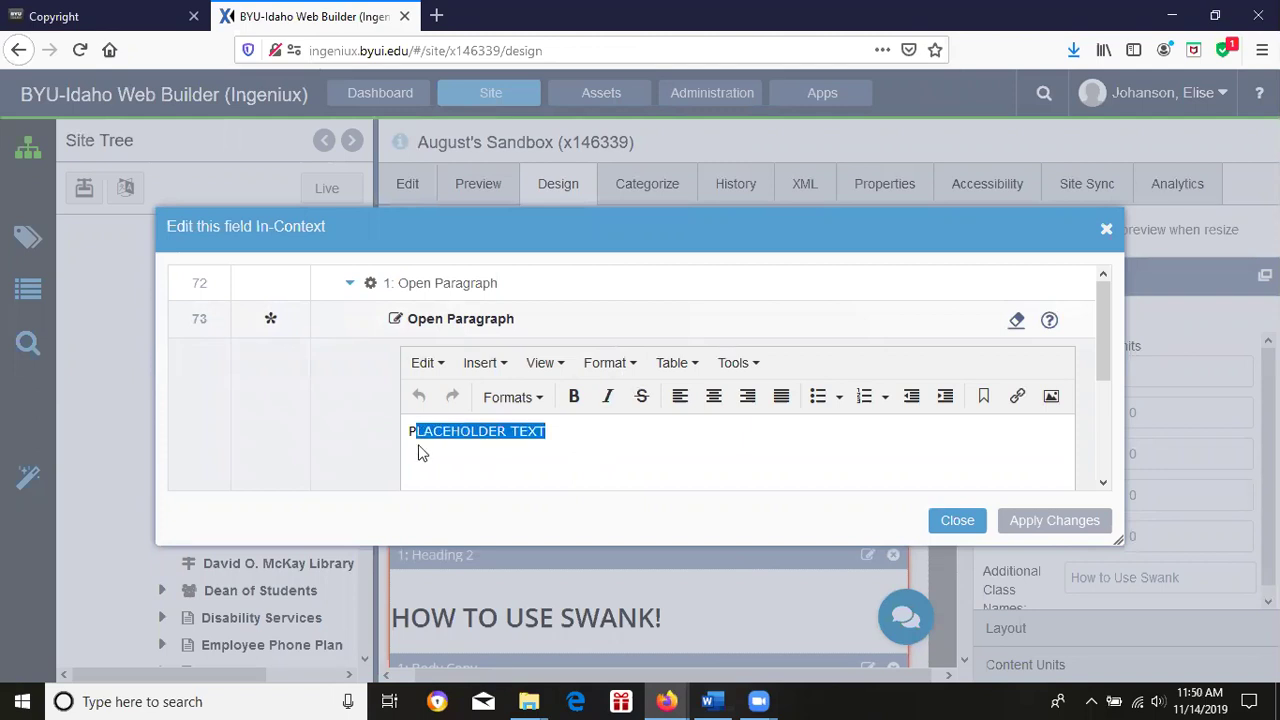
key(BackSpace)
key(BackSpace)
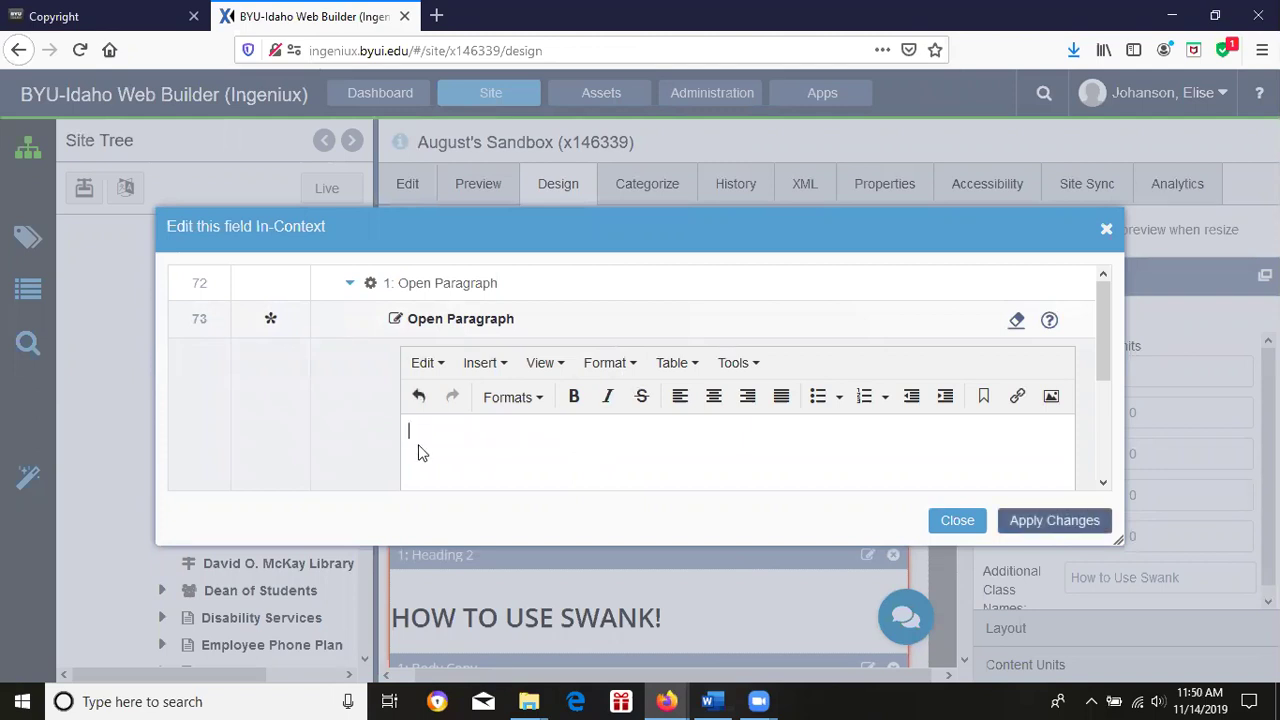
text(Typing hakdsgfiuwebfjuvb;sm,vbk)
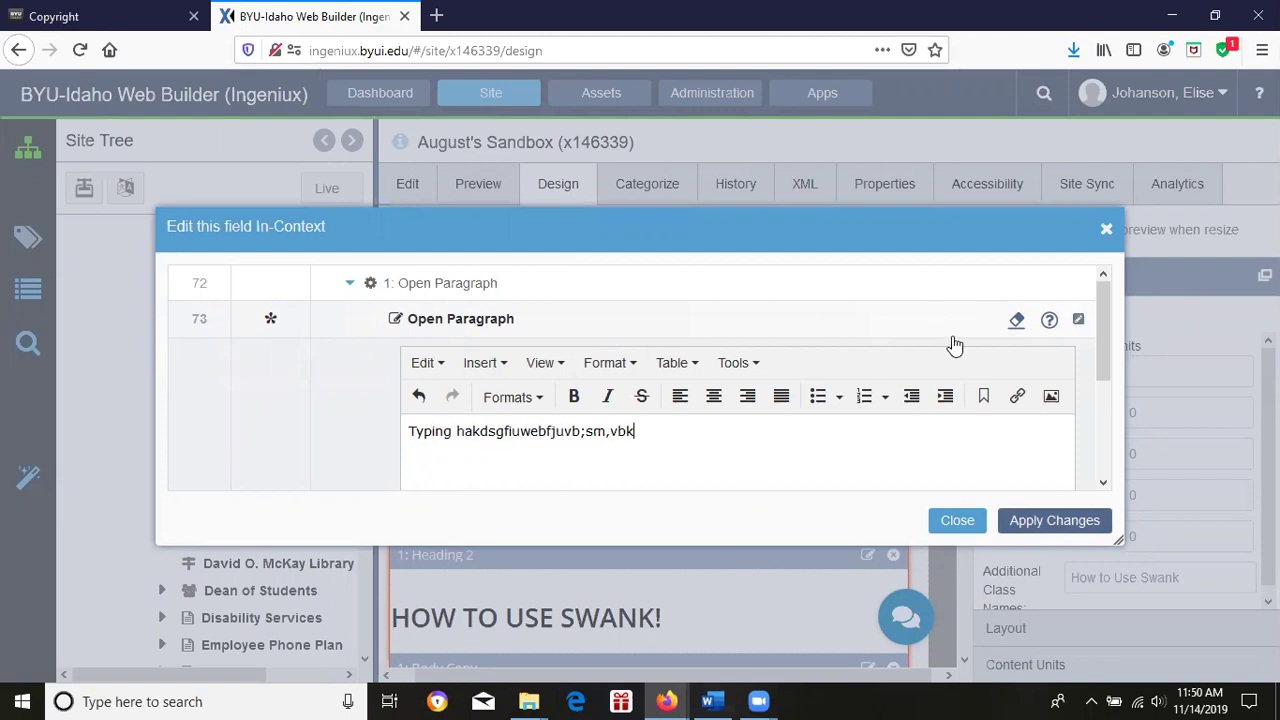
click(711, 320)
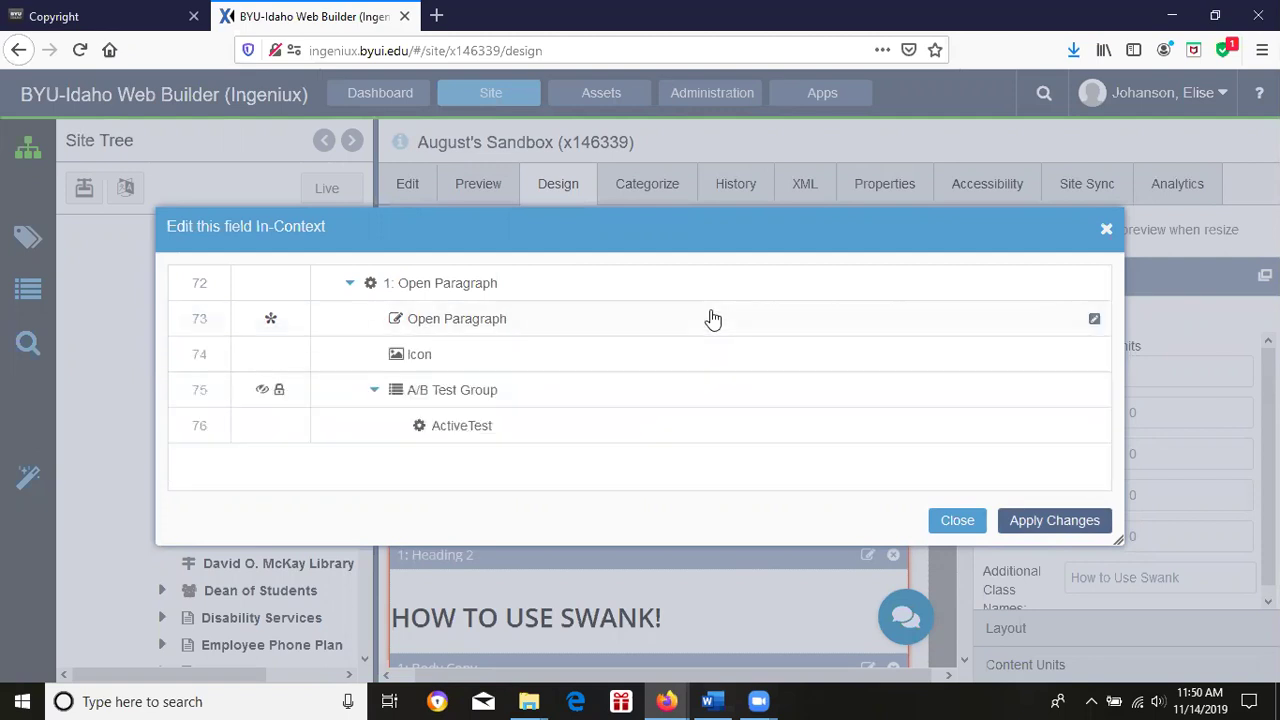
Review the Icon and A/B Test Group fields, then apply the changes to the page.
click(590, 366)
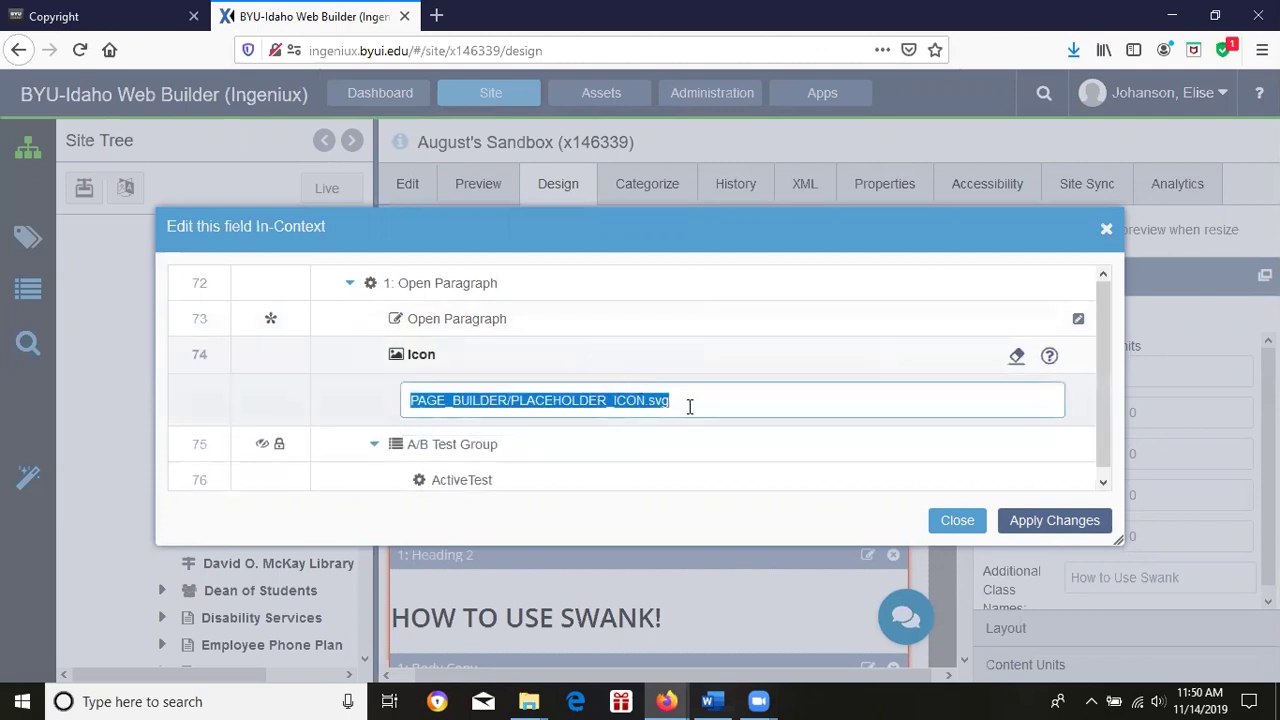
click(585, 460)
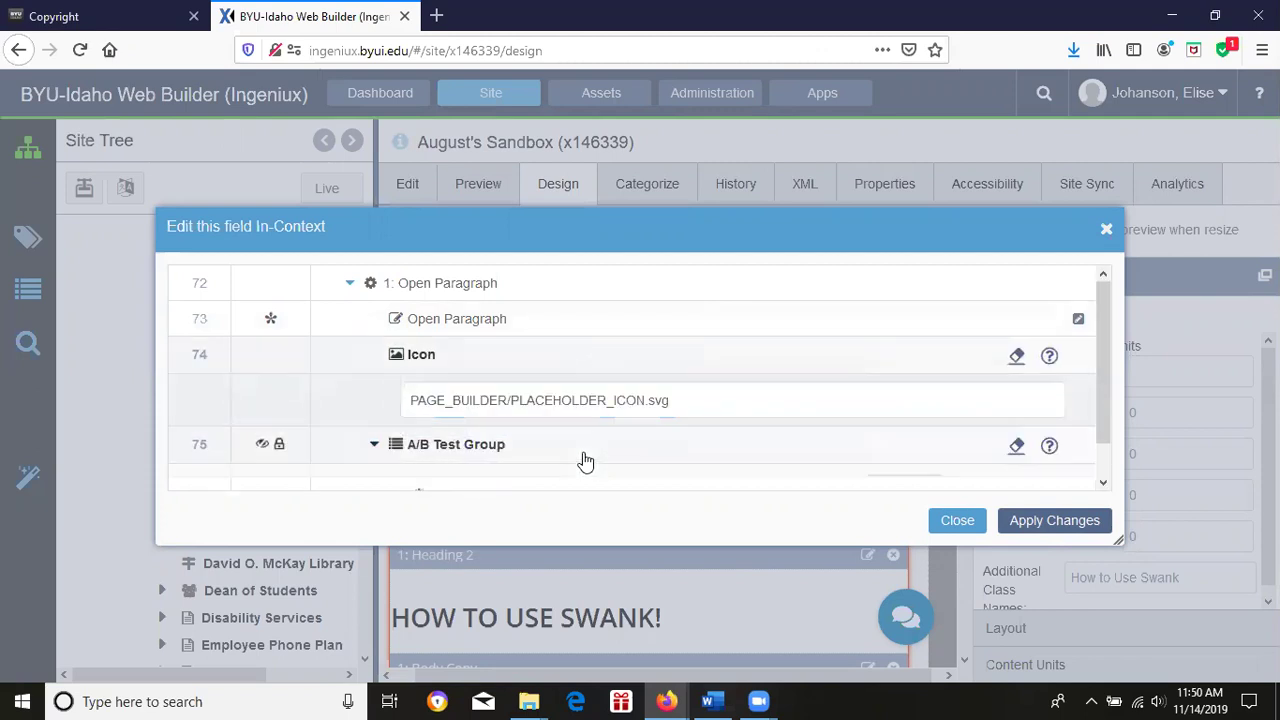
drag(1106, 349, 1104, 403)
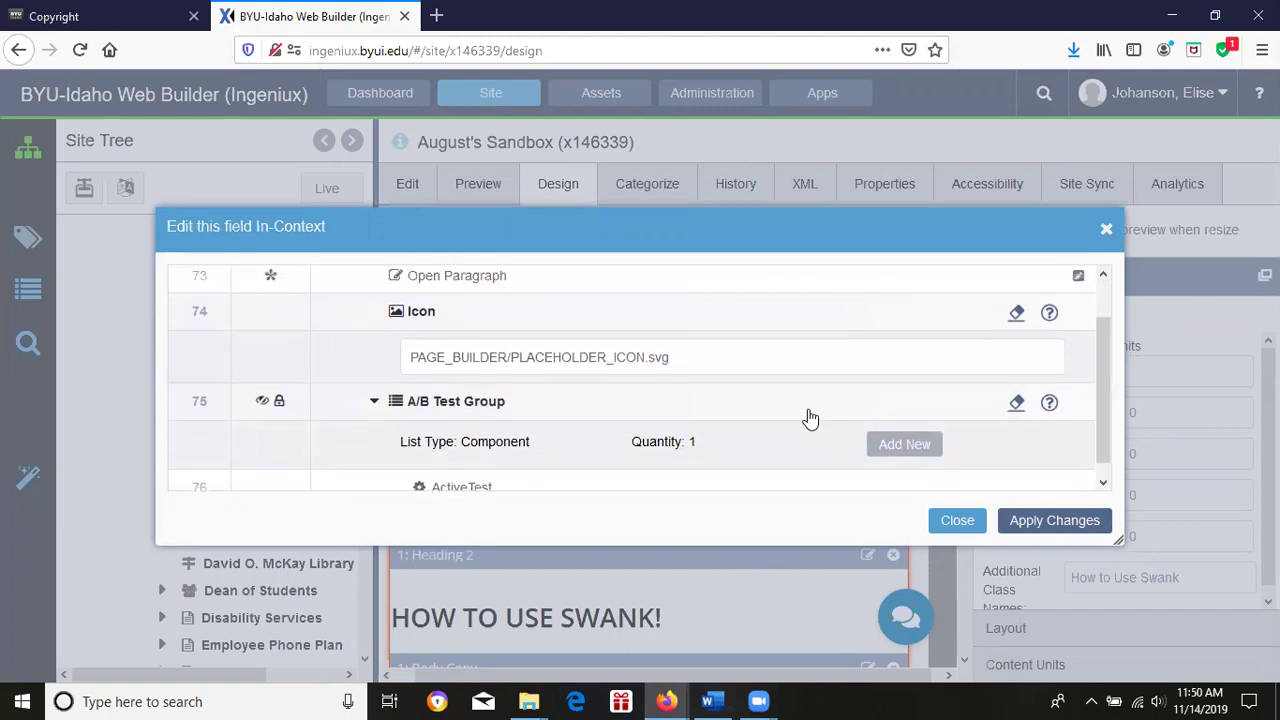
click(809, 417)
click(1058, 522)
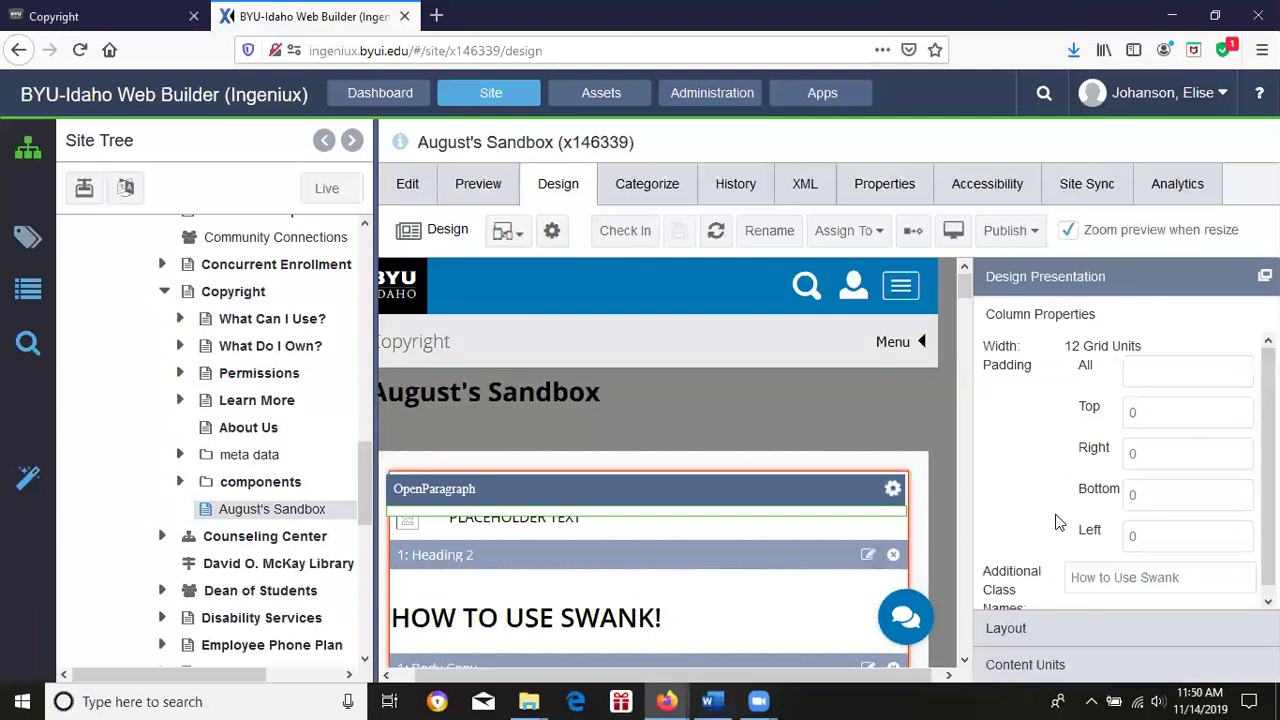
Delete the Open Paragraph unit along with its mapped fields and save August's Sandbox.
click(673, 510)
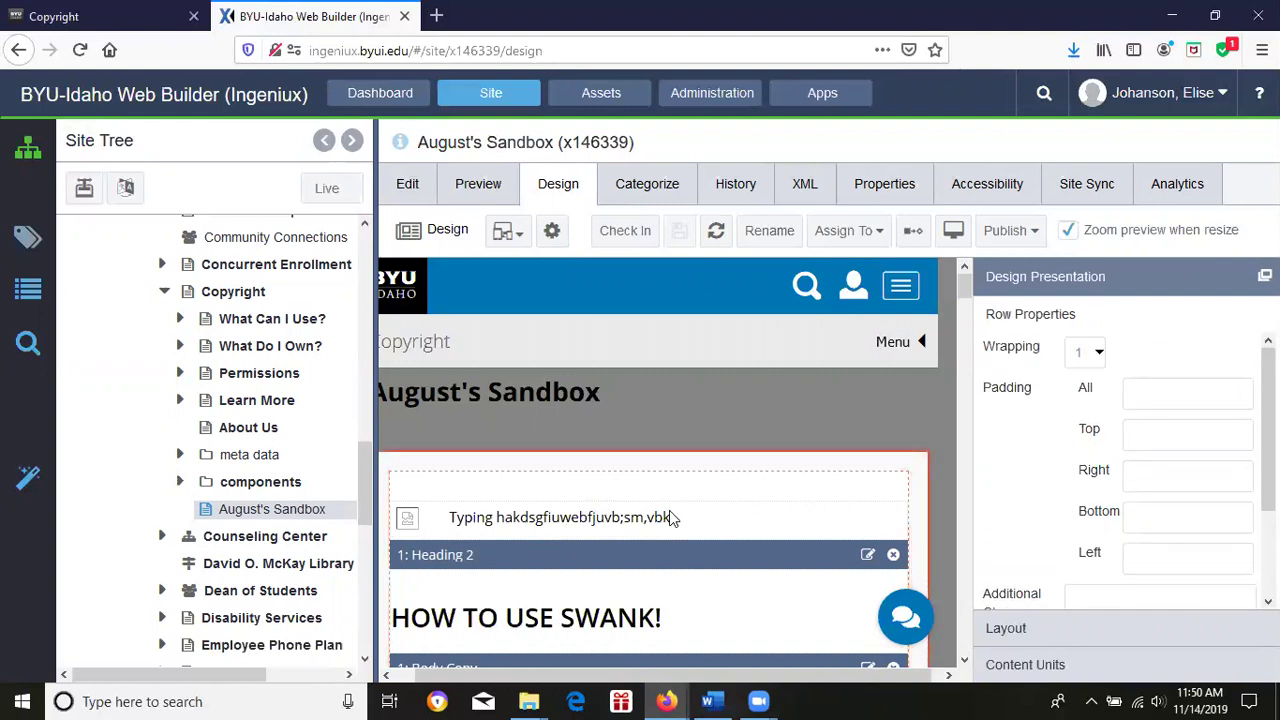
click(673, 516)
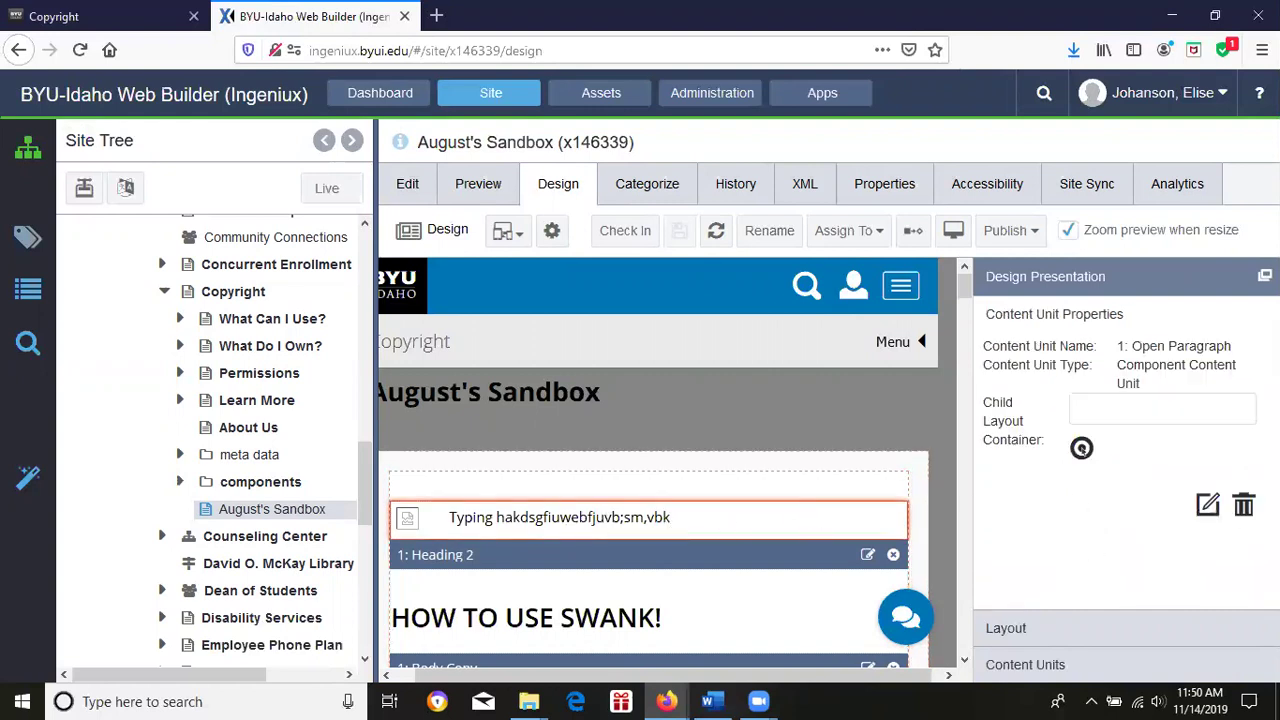
click(1243, 505)
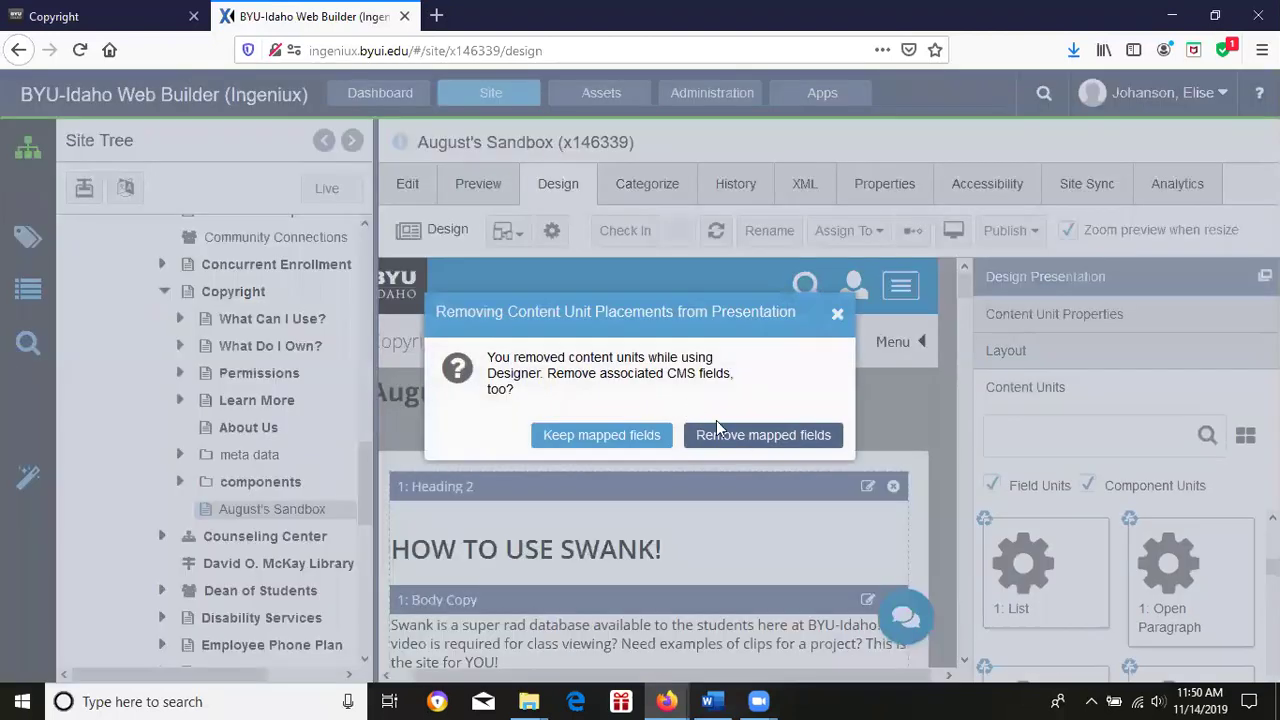
click(731, 437)
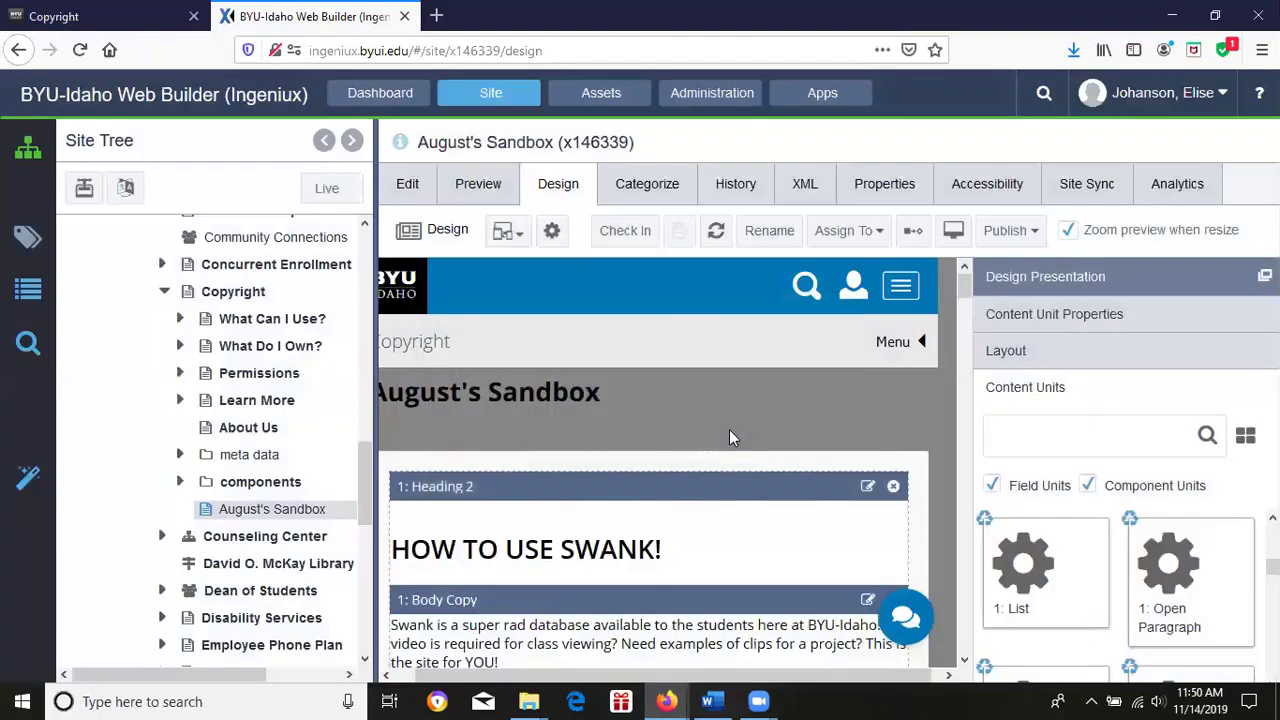
click(679, 231)
mouse_move(962, 289)
mouse_down()
mouse_move(958, 352)
mouse_move(963, 286)
mouse_move(975, 284)
mouse_up()
click(868, 489)
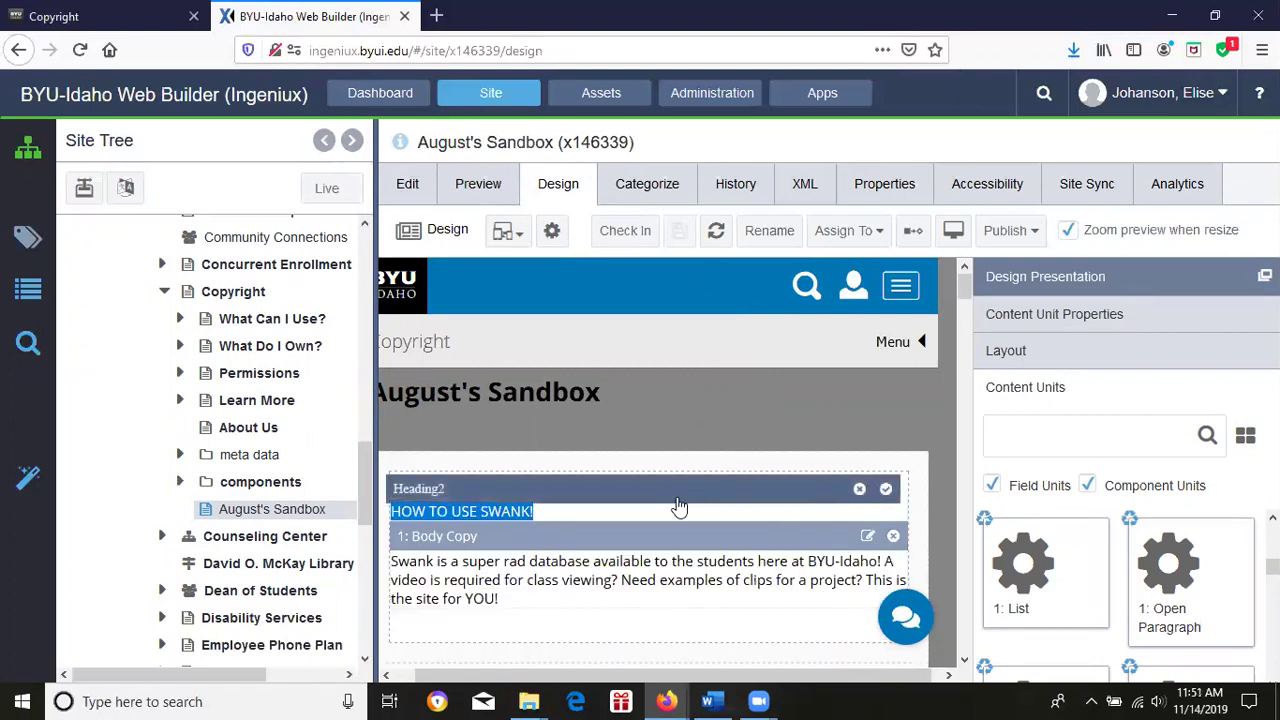
click(885, 489)
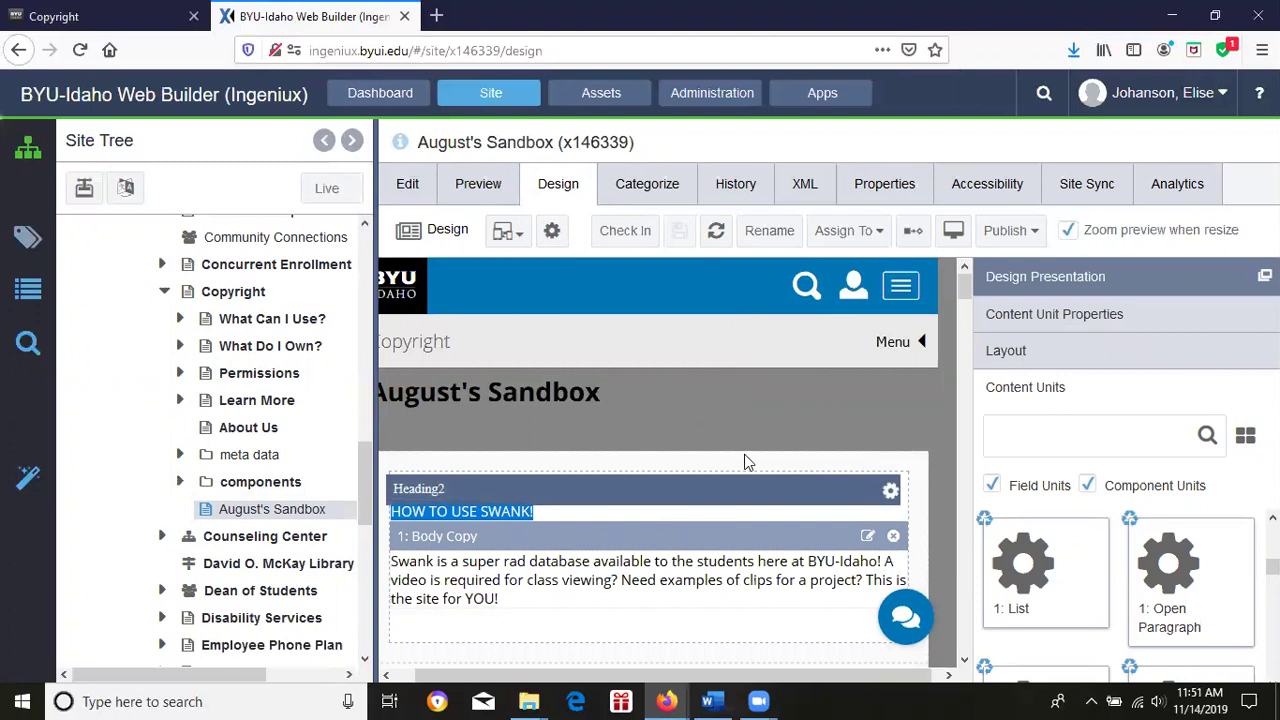